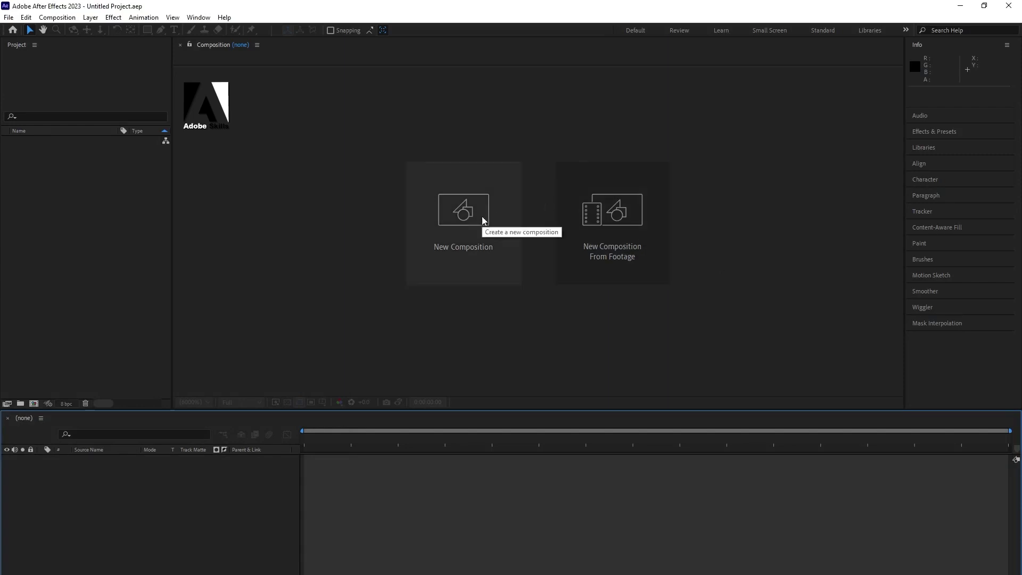
# Create Comp 1 at HD 1920x1080, 25 fps, 10 seconds with a black background
pyautogui.click(462, 250)
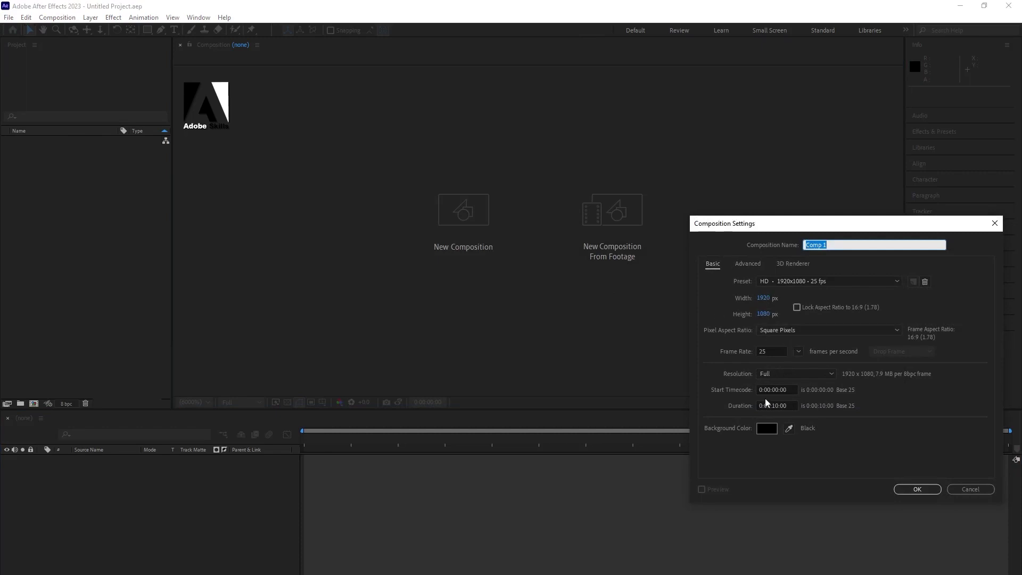
pyautogui.click(911, 492)
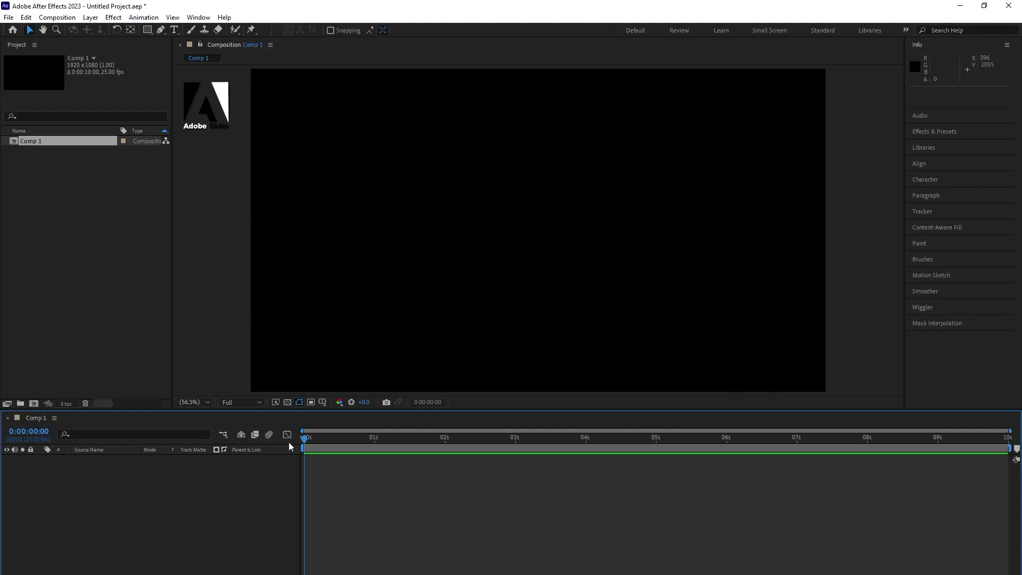
pyautogui.click(174, 30)
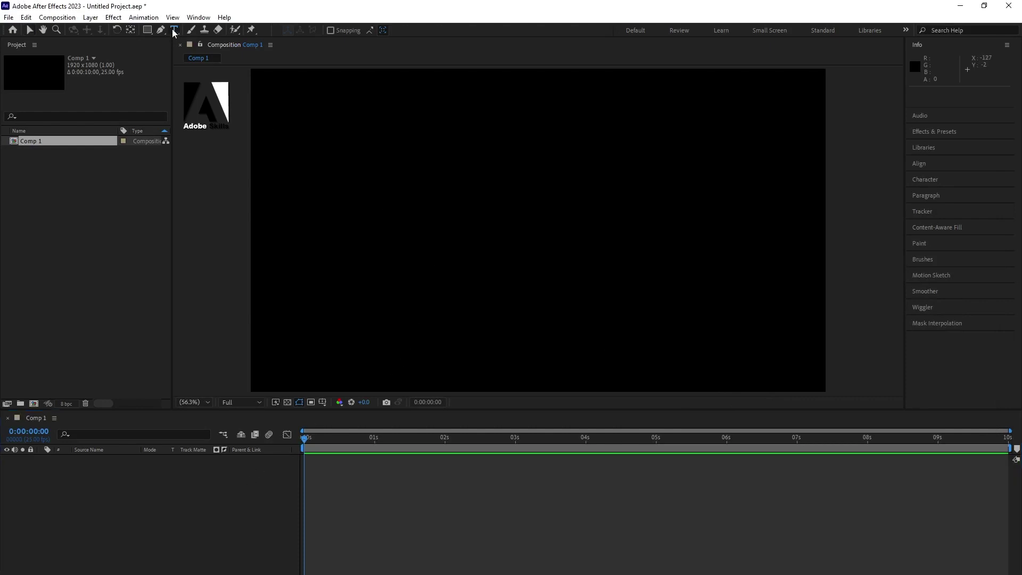
# Type the text MODREN in the frame and centre its anchor point on the text
pyautogui.click(472, 193)
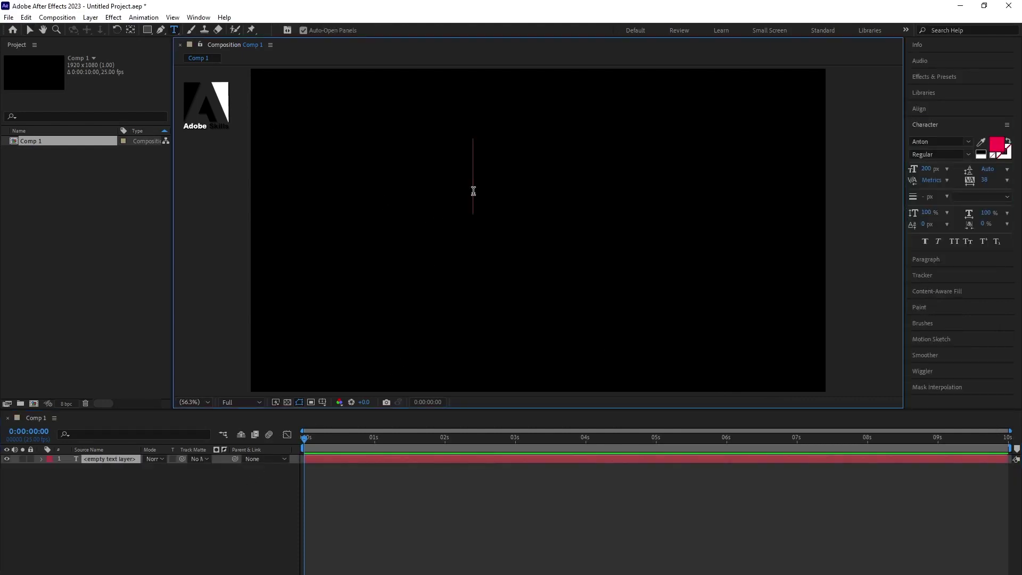
pyautogui.write('M')
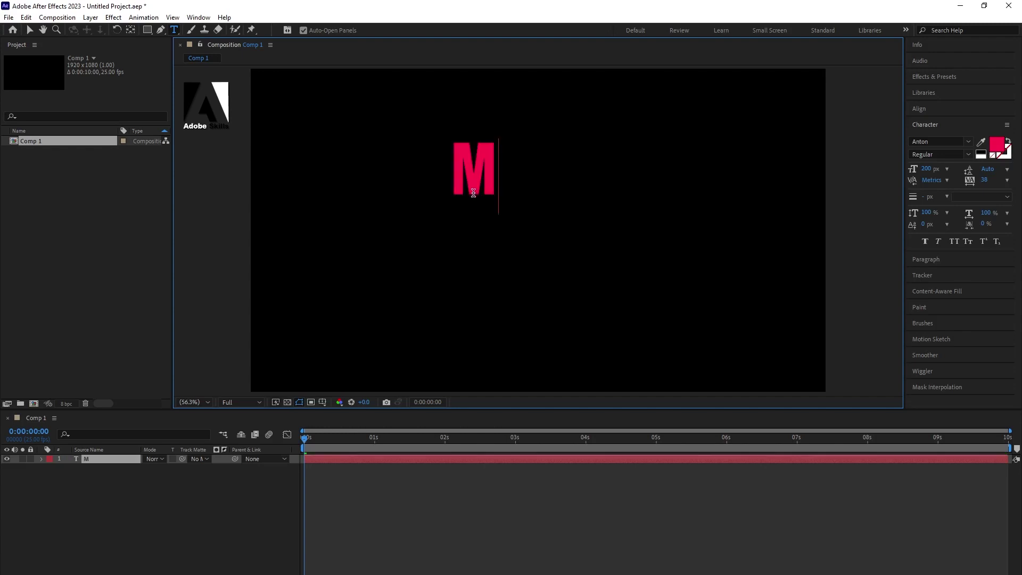
pyautogui.write('ODREN')
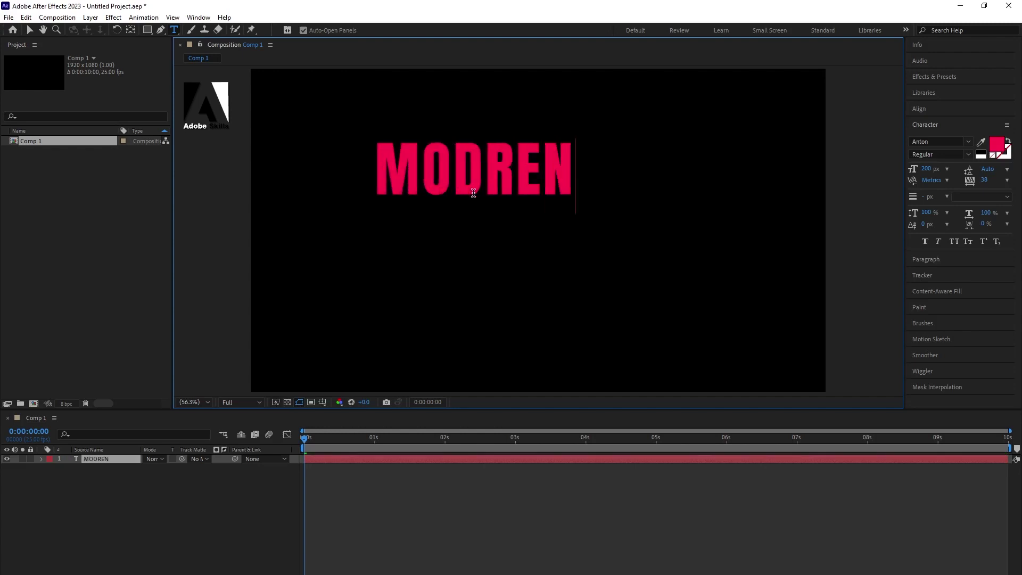
pyautogui.click(29, 30)
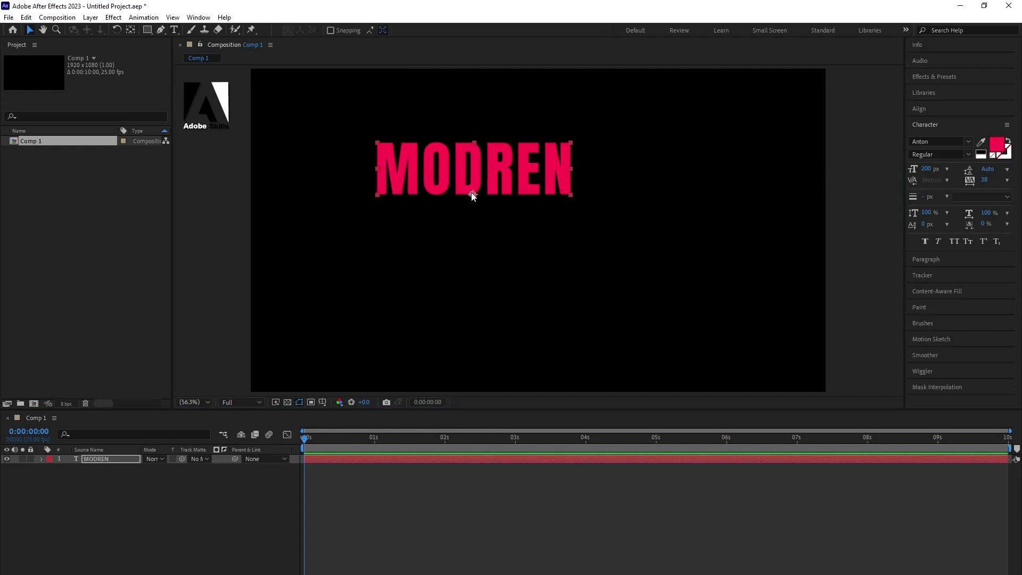
pyautogui.click(131, 29)
pyautogui.hotkey('ctrl', 'alt', 'Home')
pyautogui.click(29, 30)
# Centre MODREN horizontally and vertically in the composition, then duplicate the layer
pyautogui.click(421, 171)
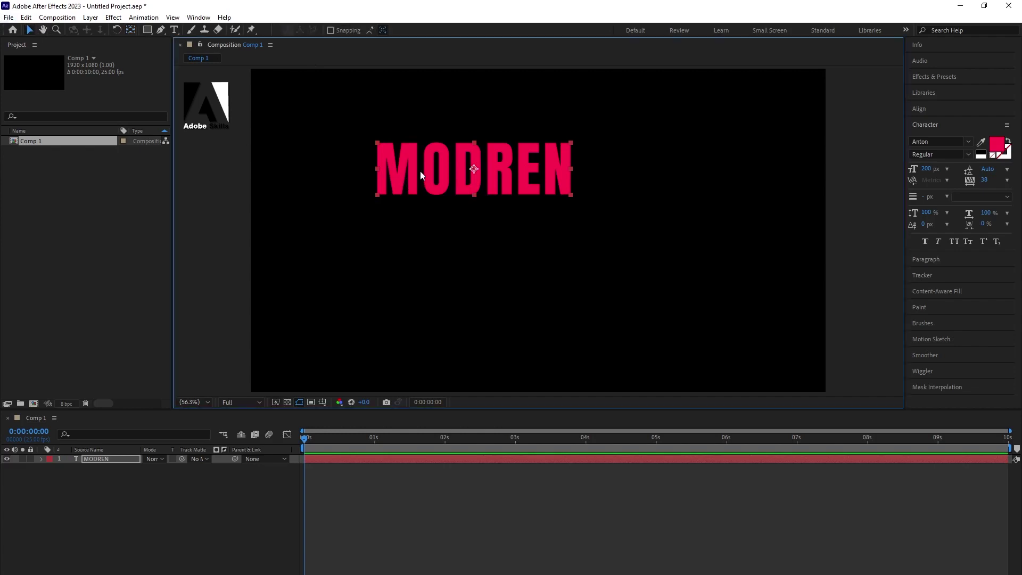
pyautogui.click(924, 109)
pyautogui.click(937, 138)
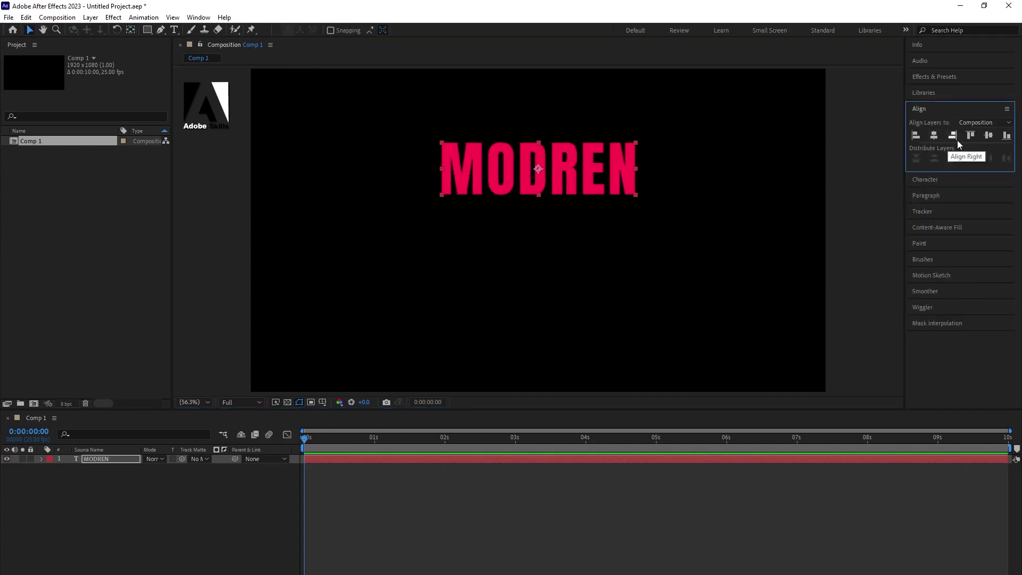
pyautogui.click(988, 137)
pyautogui.click(176, 466)
pyautogui.click(110, 460)
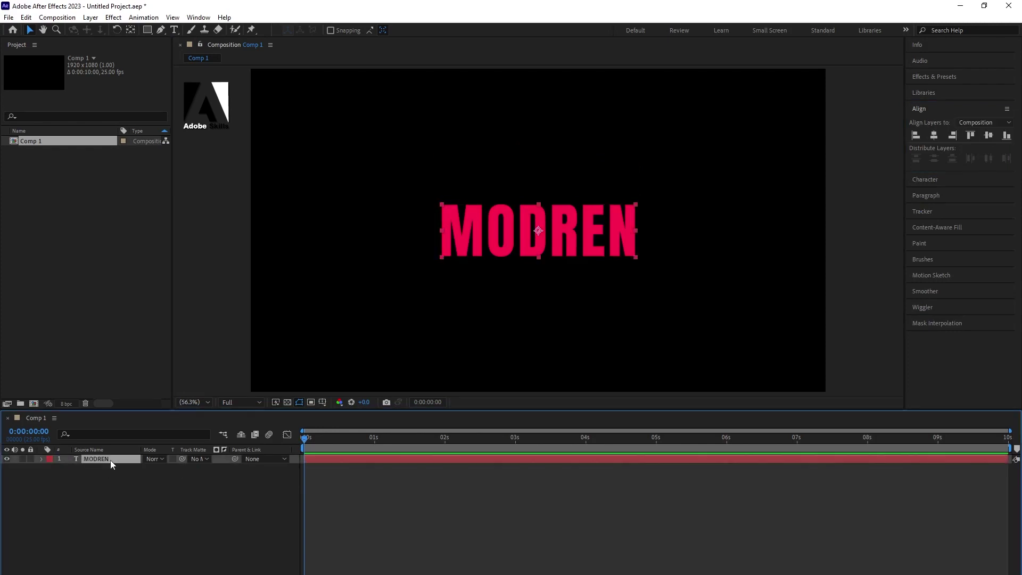
pyautogui.hotkey('ctrl', 'd')
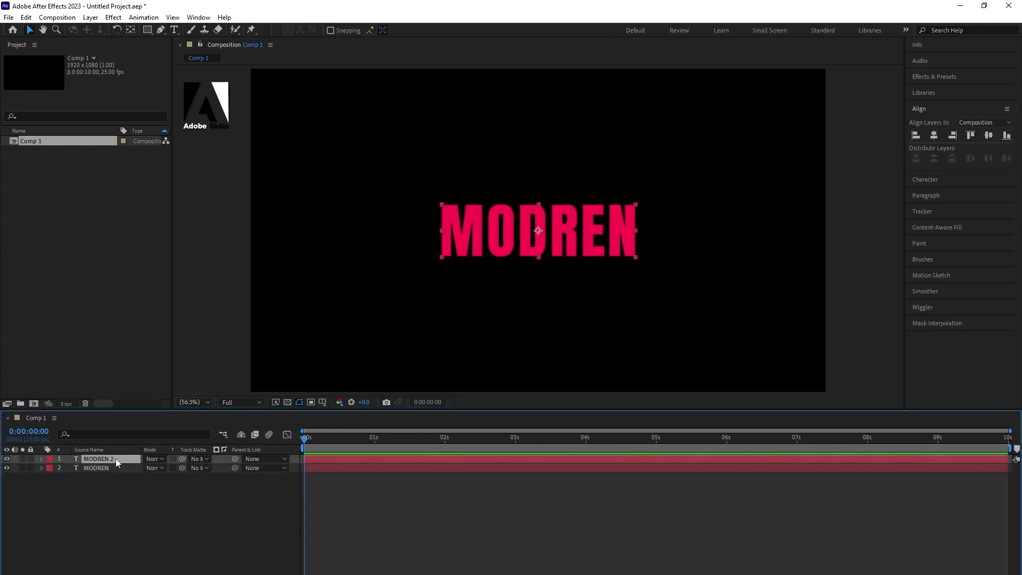
# Recolour the top MODREN copy's text fill to white (FFFFFF)
pyautogui.click(948, 179)
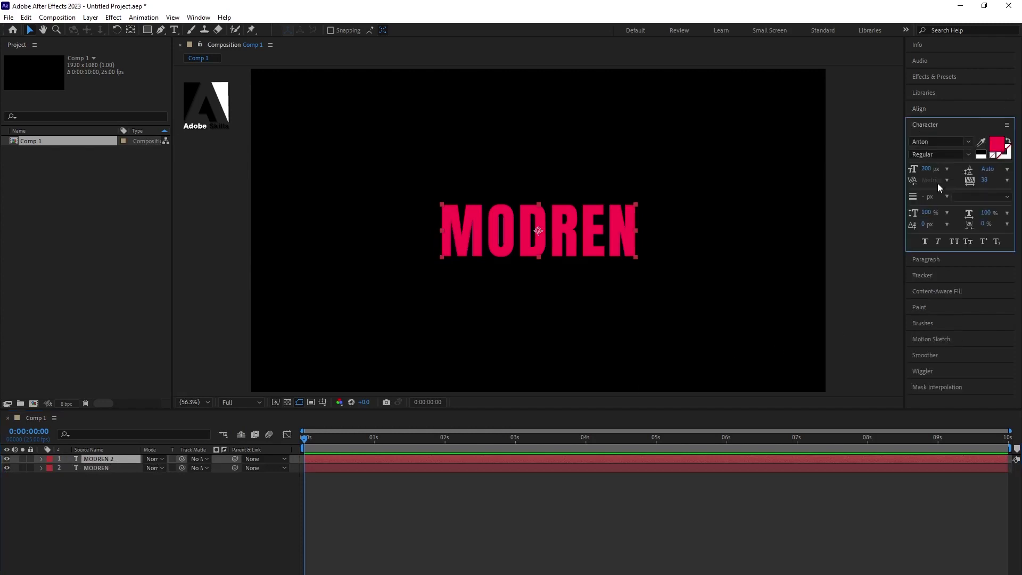
pyautogui.click(997, 145)
pyautogui.click(11, 274)
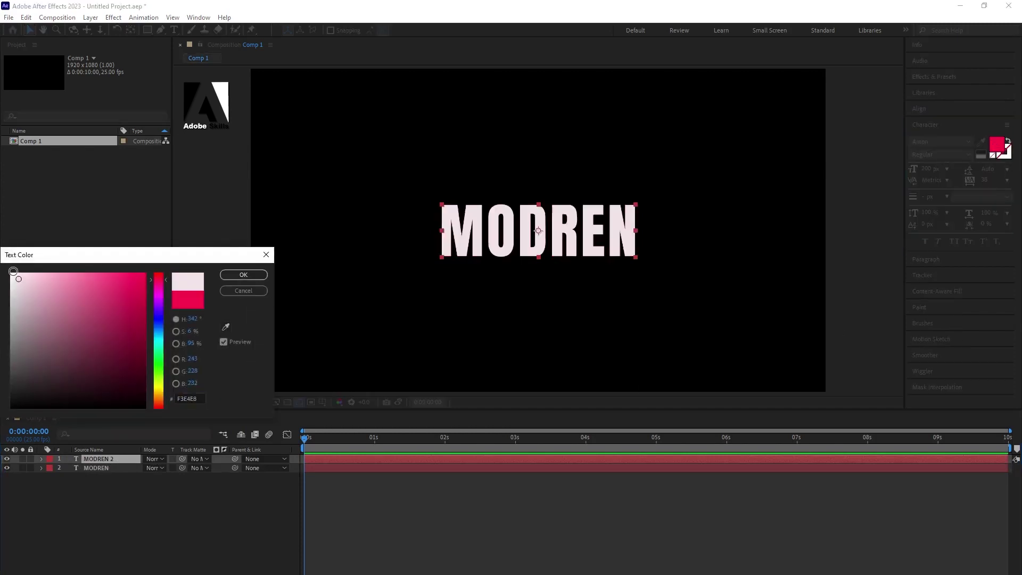
pyautogui.click(234, 276)
# Toggle the white copy's visibility to compare it with the red MODREN beneath
pyautogui.click(7, 459)
pyautogui.click(7, 459)
pyautogui.click(7, 459)
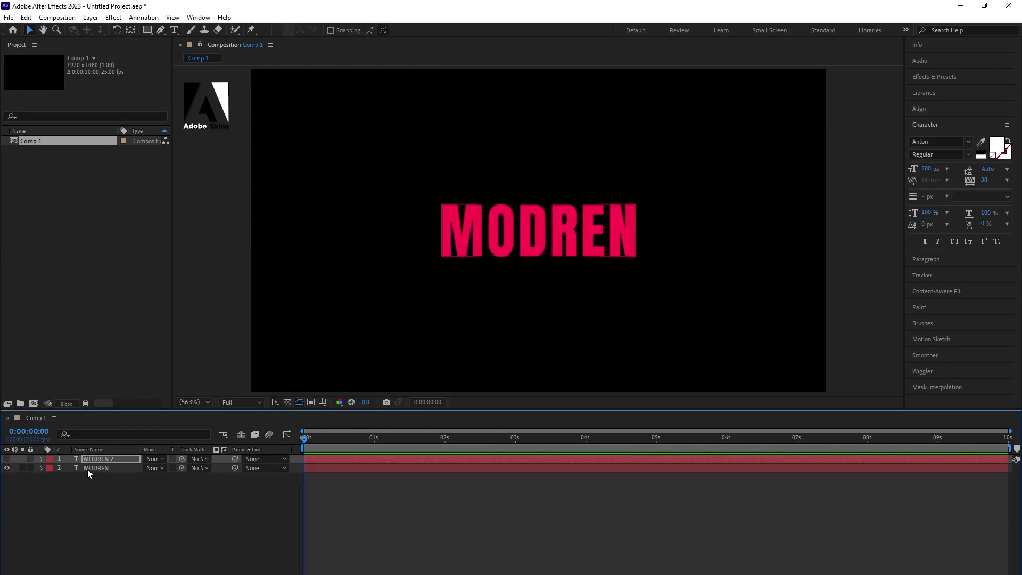
pyautogui.click(88, 468)
pyautogui.click(7, 459)
pyautogui.hotkey('shift', 'Down')
pyautogui.hotkey('shift', 'Down')
pyautogui.hotkey('shift', 'Down')
pyautogui.hotkey('shift', 'Down')
pyautogui.hotkey('shift', 'Down')
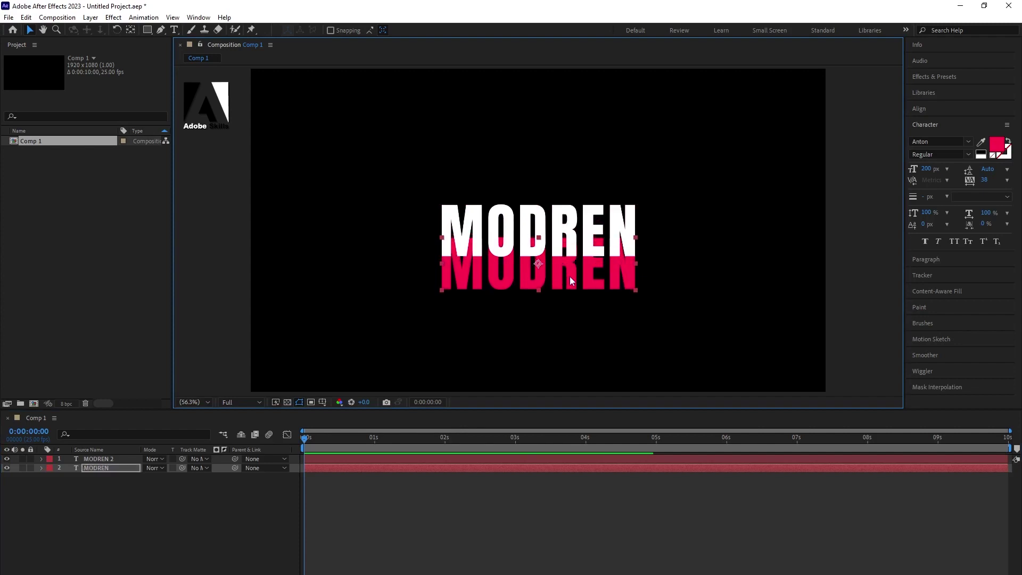
pyautogui.hotkey('ctrl', 'z')
pyautogui.click(301, 486)
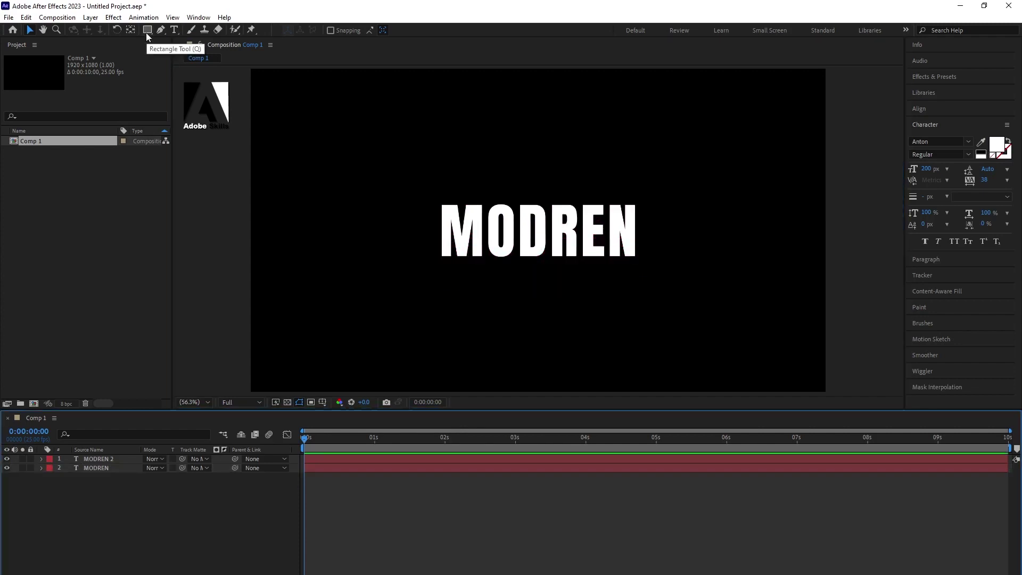
# Draw a four-point slanted parallelogram over MODREN's left letters with the Pen tool
pyautogui.click(146, 32)
pyautogui.click(161, 30)
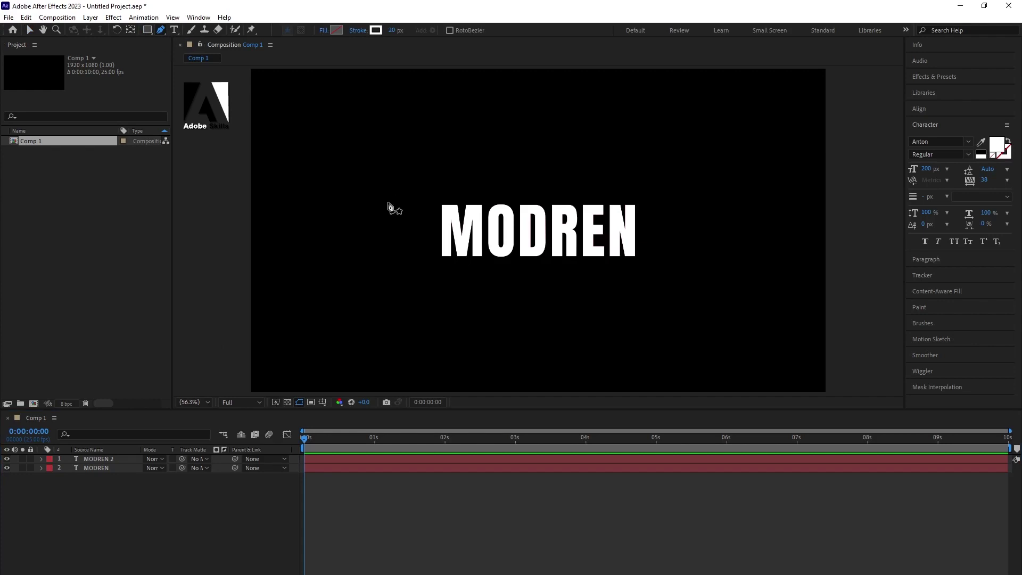
pyautogui.click(422, 197)
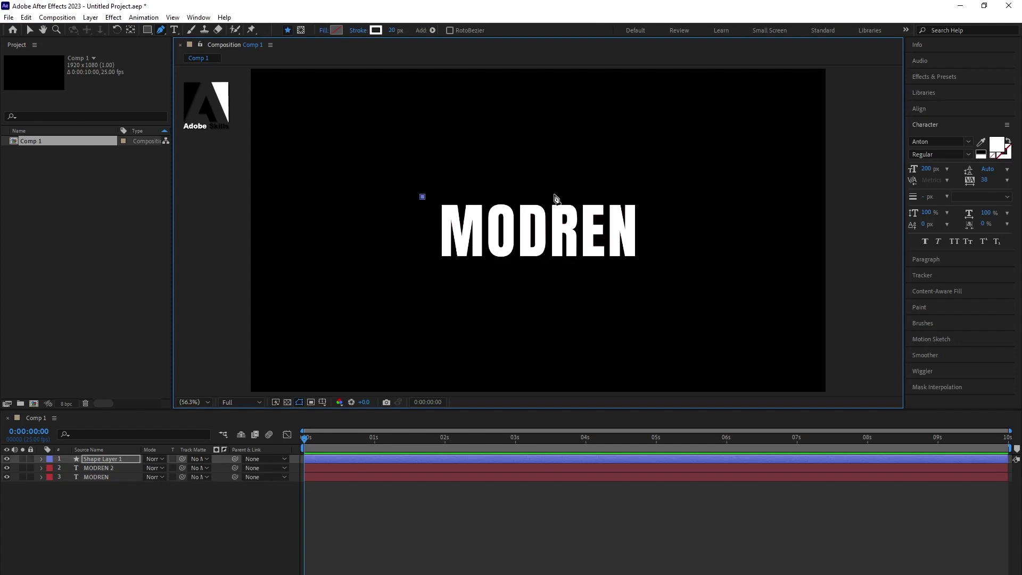
pyautogui.click(550, 196)
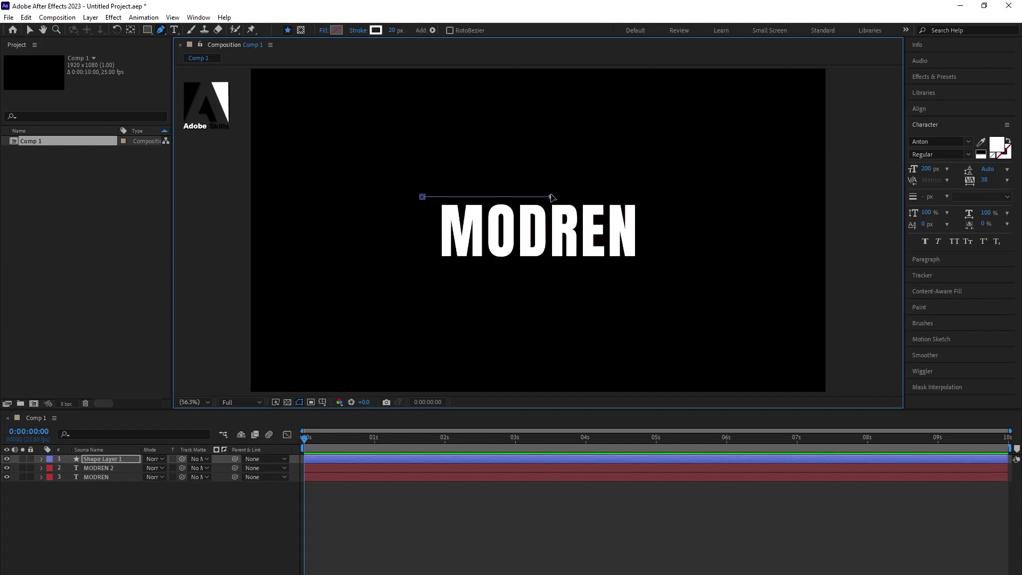
pyautogui.click(522, 266)
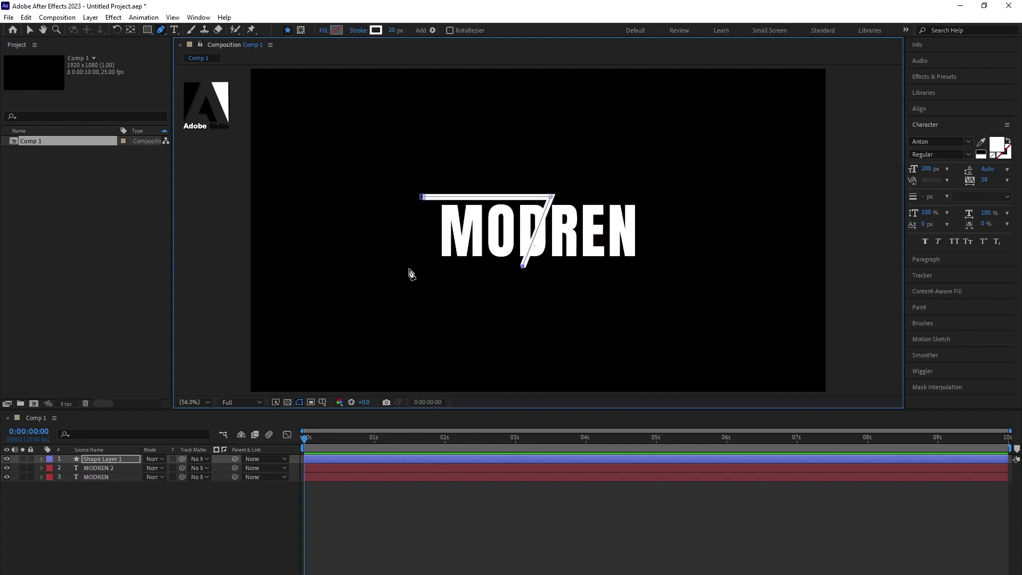
pyautogui.click(391, 266)
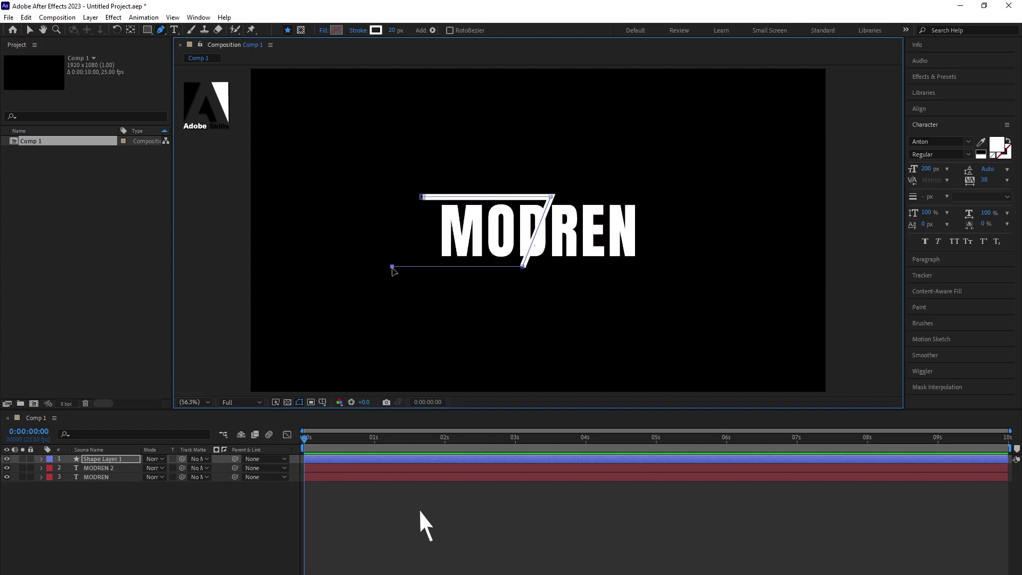
pyautogui.click(423, 198)
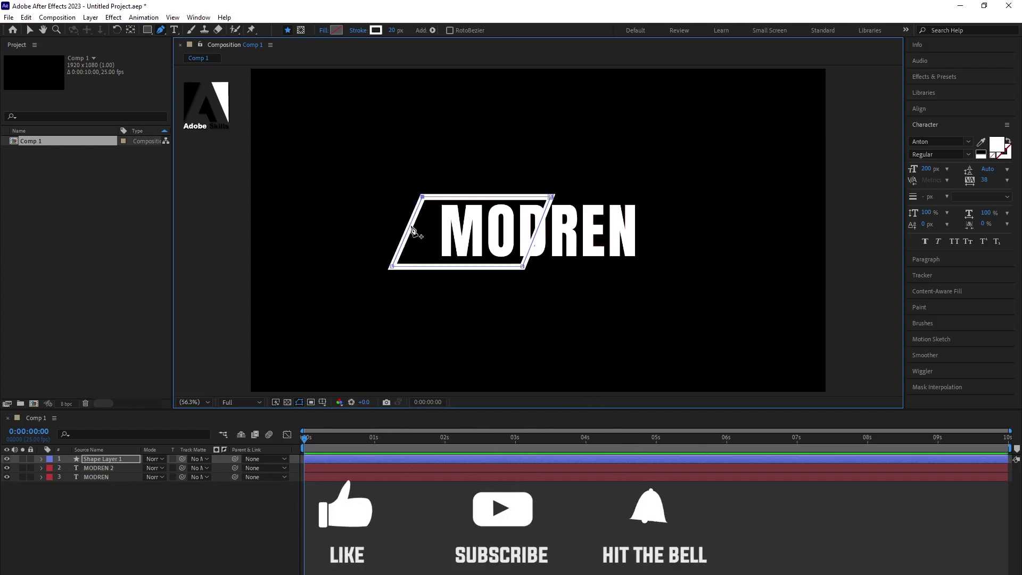
# Set the parallelogram's stroke to None and its fill to white
pyautogui.click(357, 30)
pyautogui.click(456, 285)
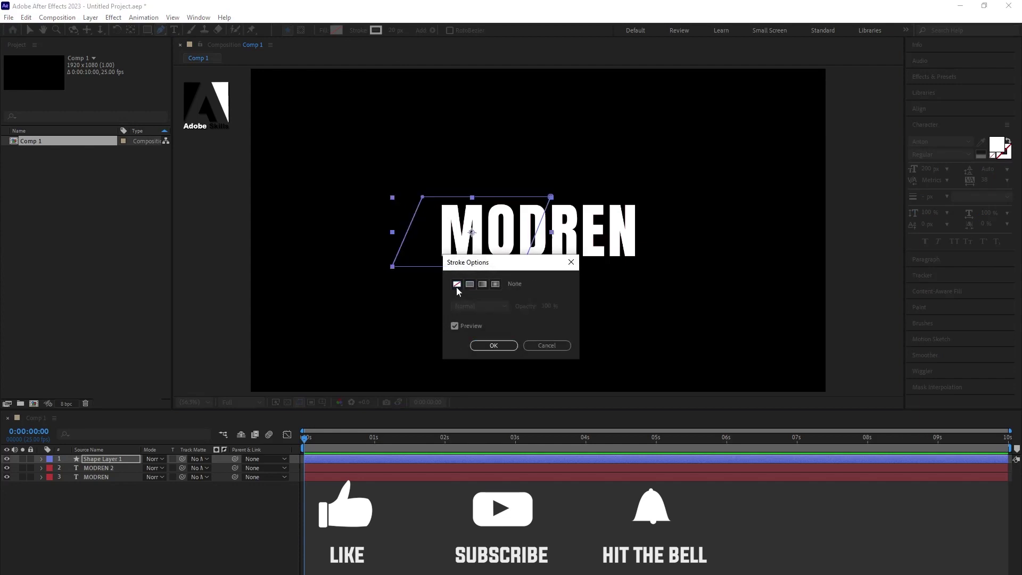
pyautogui.press('Return')
pyautogui.click(336, 30)
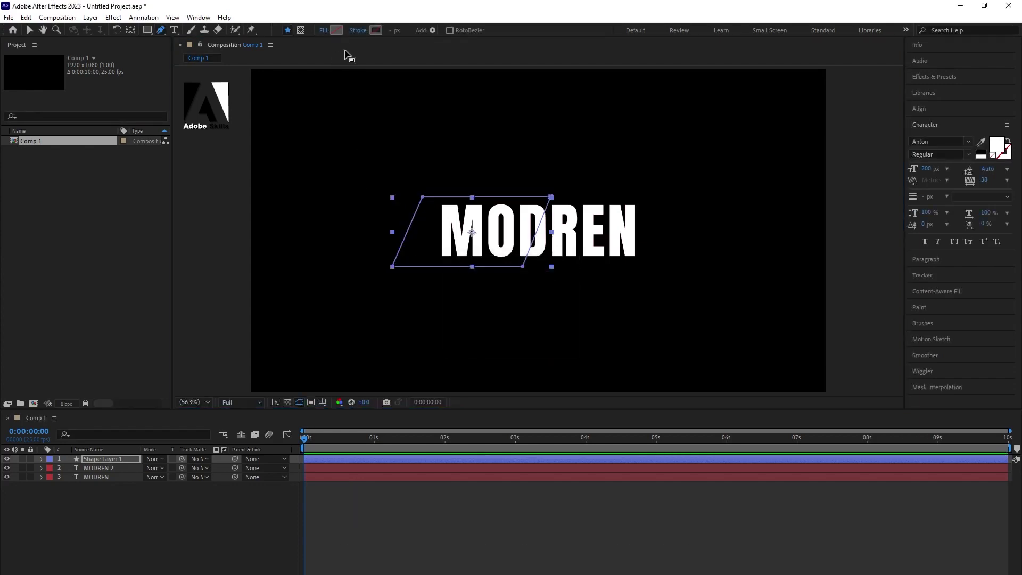
pyautogui.click(24, 279)
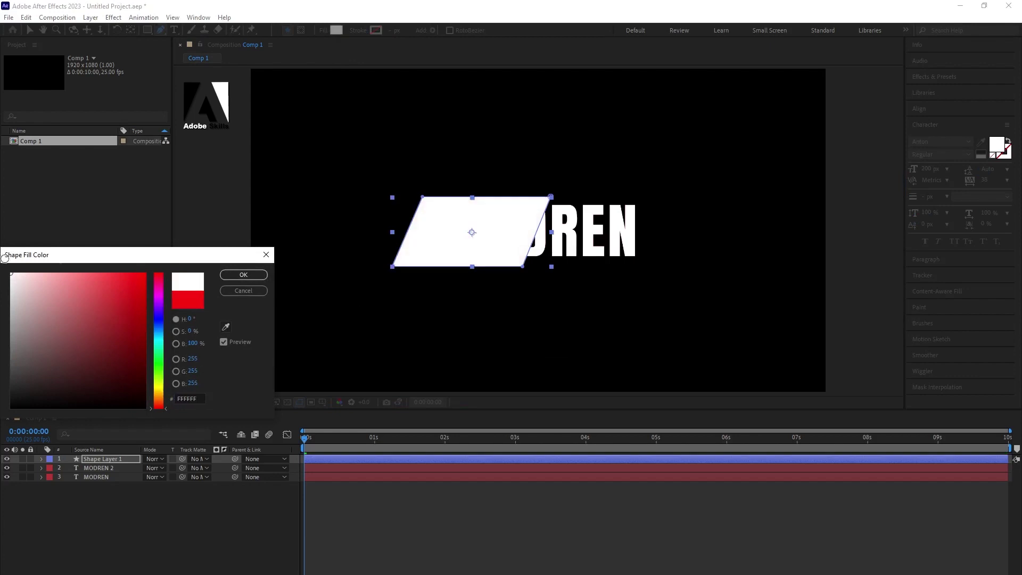
pyautogui.click(244, 275)
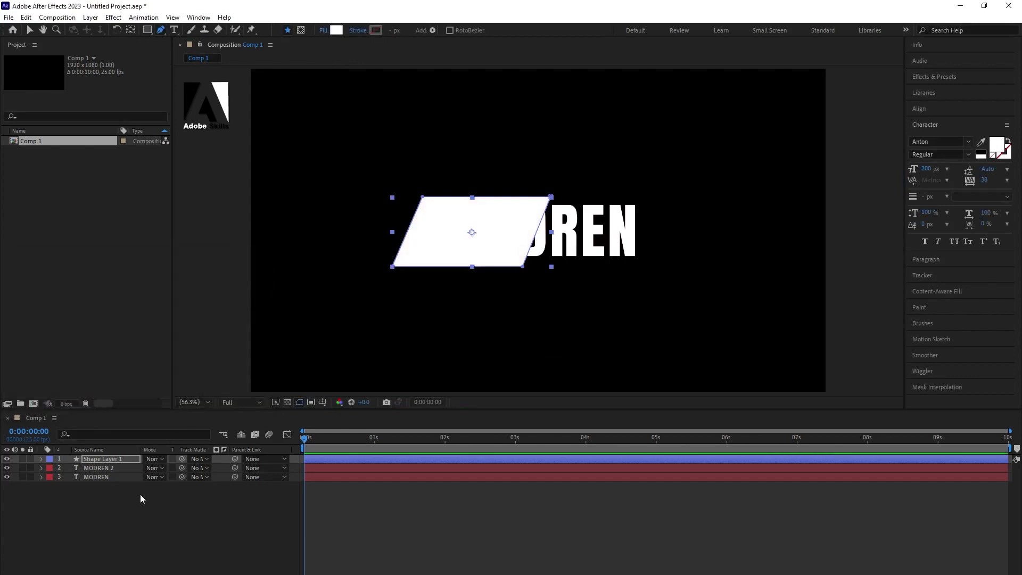
# Duplicate the parallelogram, place it between the MODREN layers, and slide it over MODREN's right half
pyautogui.click(118, 459)
pyautogui.hotkey('ctrl', 'd')
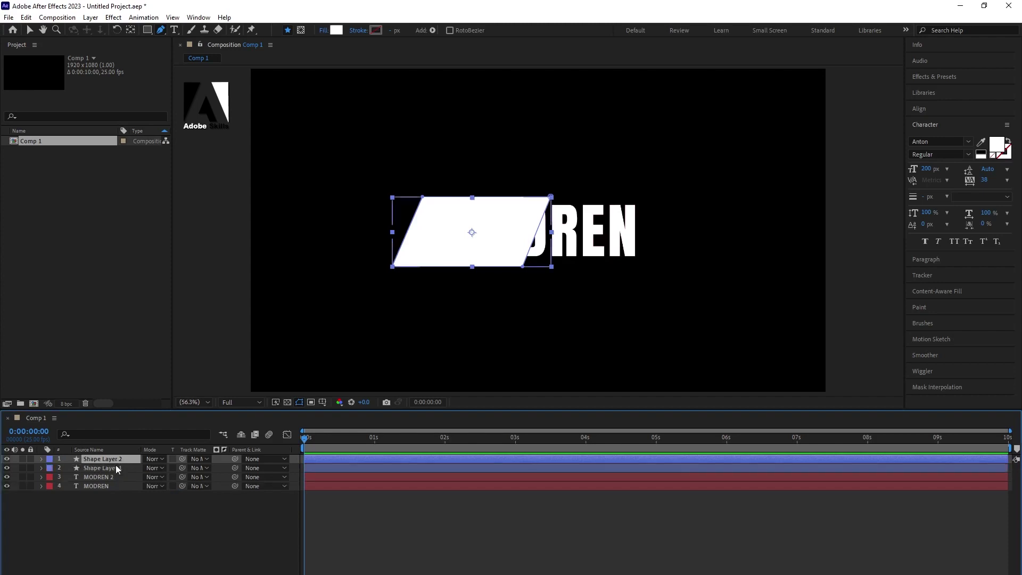
pyautogui.moveTo(118, 467); pyautogui.dragTo(120, 481)
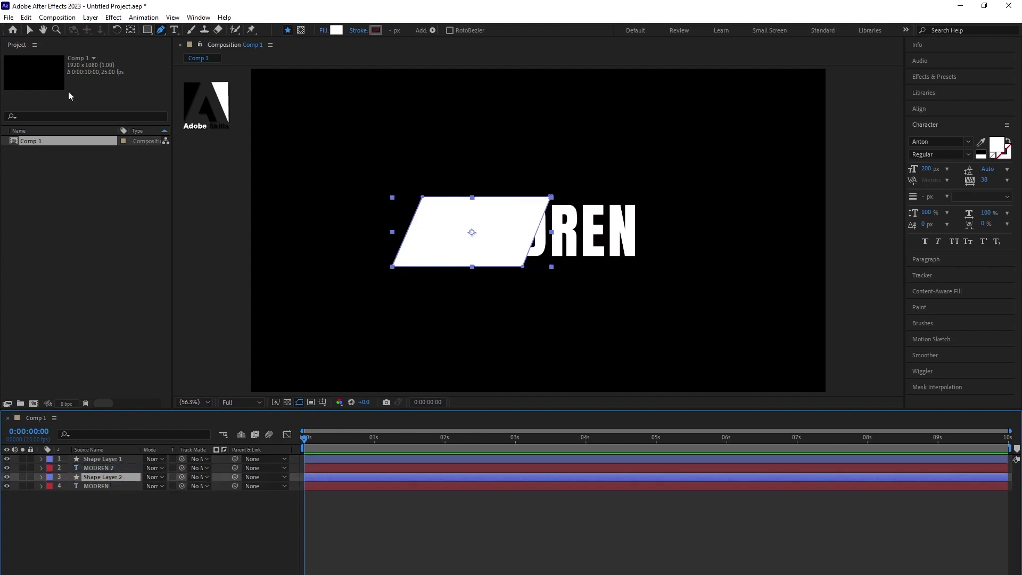
pyautogui.click(29, 30)
pyautogui.moveTo(493, 245); pyautogui.dragTo(621, 253)
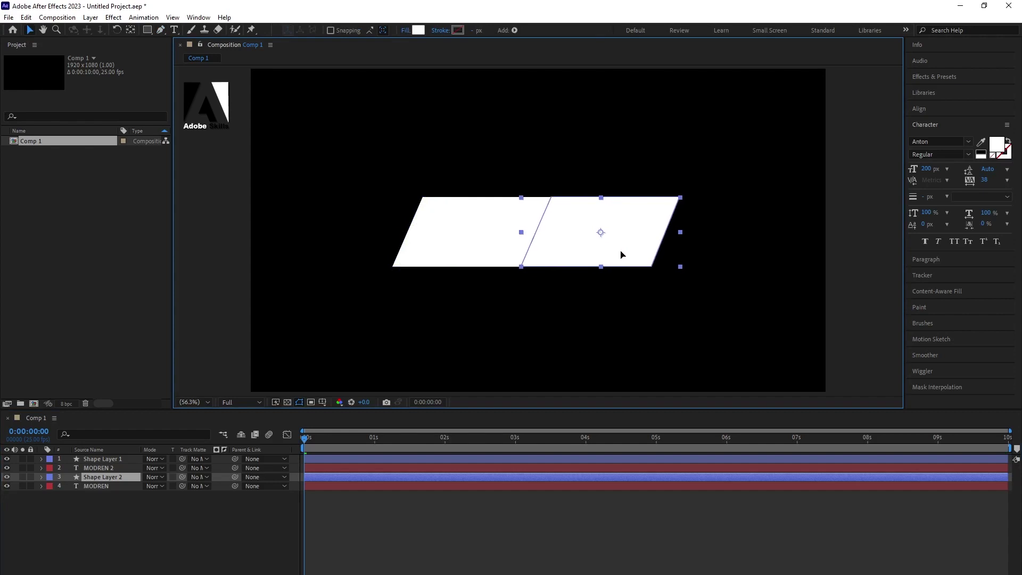
pyautogui.click(547, 315)
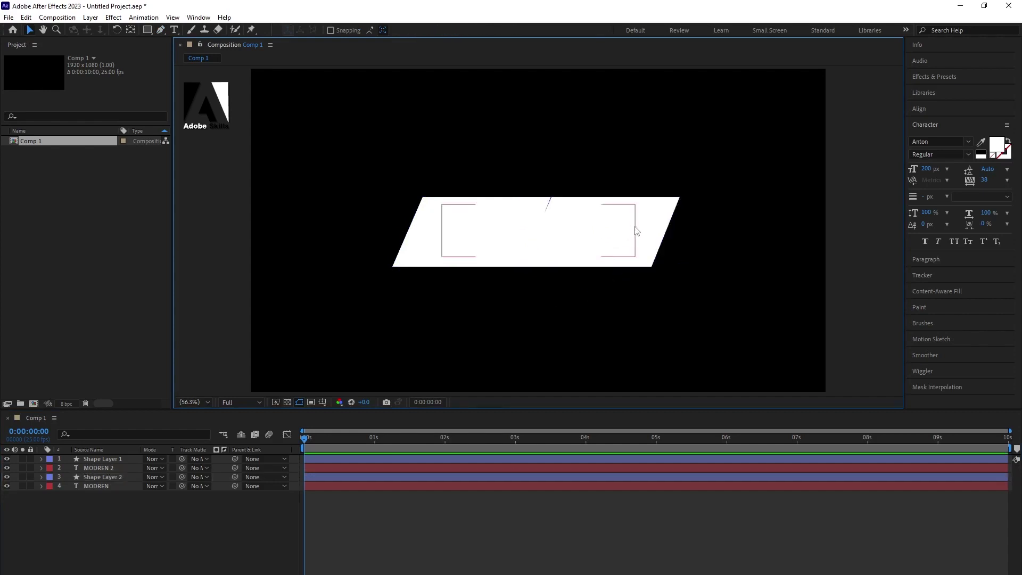
# Zoom in and move Shape Layer 2's top-left vertex to meet Shape Layer 1 seamlessly
pyautogui.click(599, 215)
pyautogui.scroll(4, 575, 214)
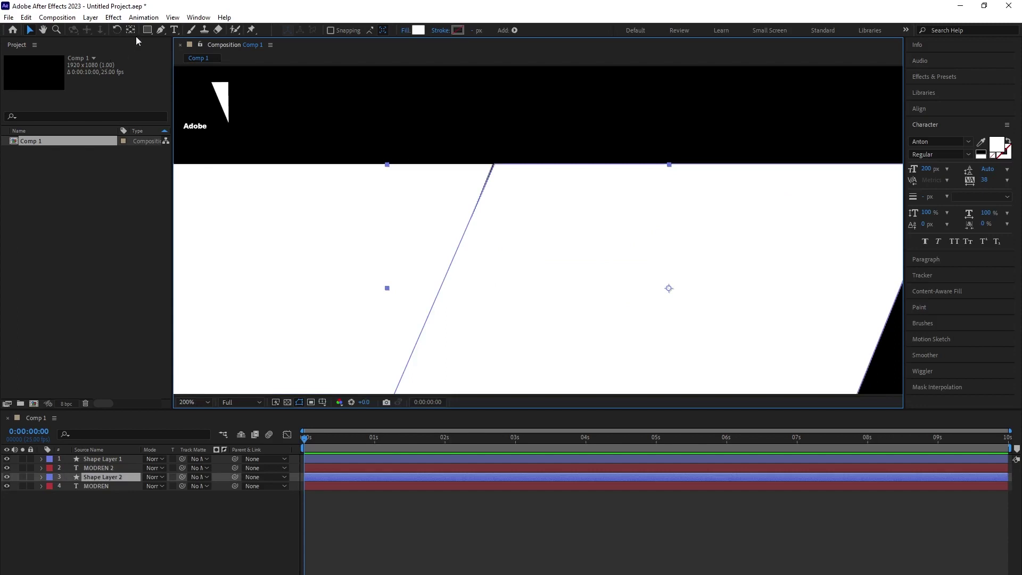
pyautogui.click(161, 30)
pyautogui.click(493, 166)
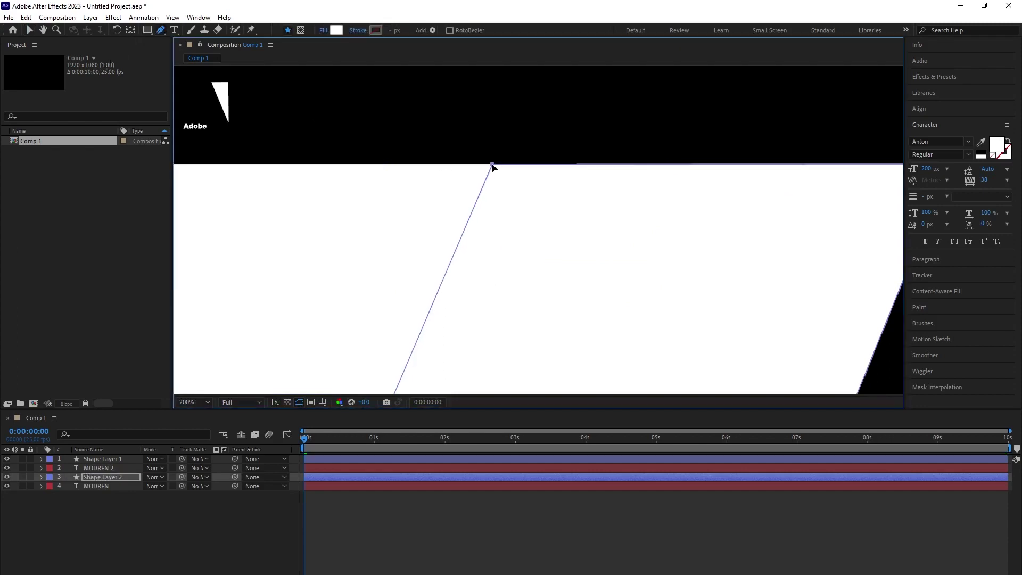
pyautogui.press('v')
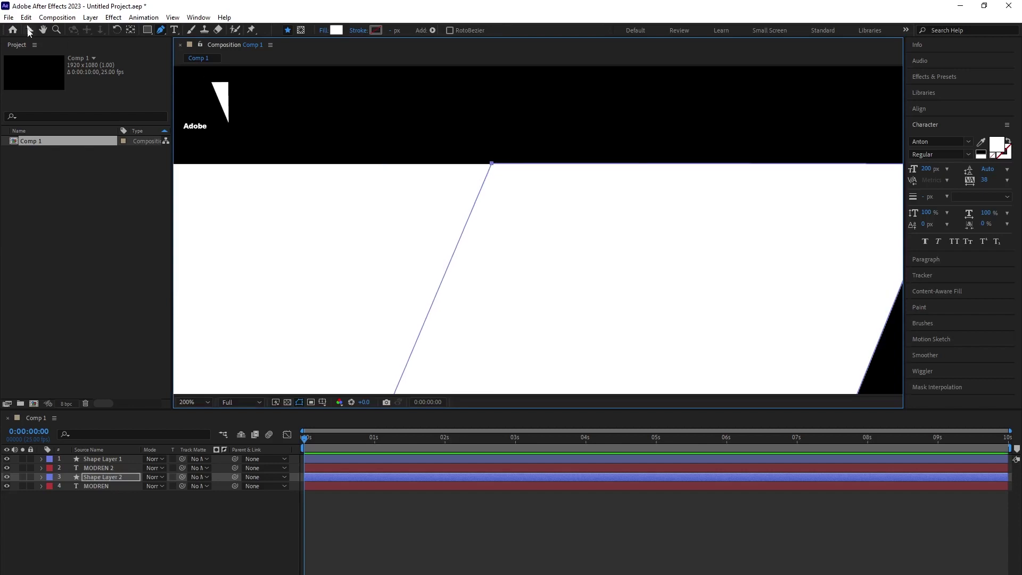
pyautogui.scroll(-8, 536, 161)
pyautogui.click(535, 190)
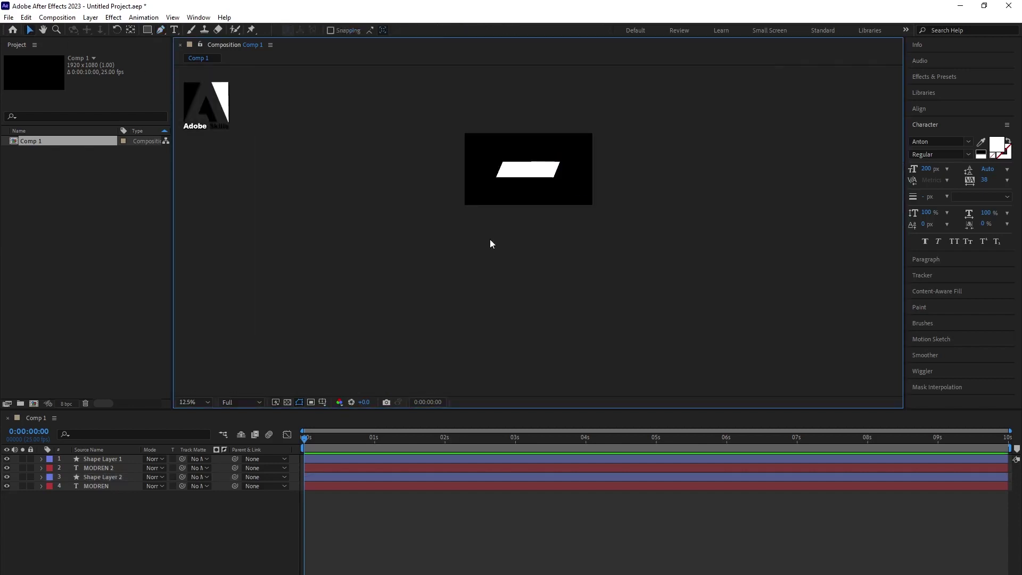
# Fit the view and paste a red hex value into Shape Layer 1's fill colour
pyautogui.click(193, 402)
pyautogui.click(193, 424)
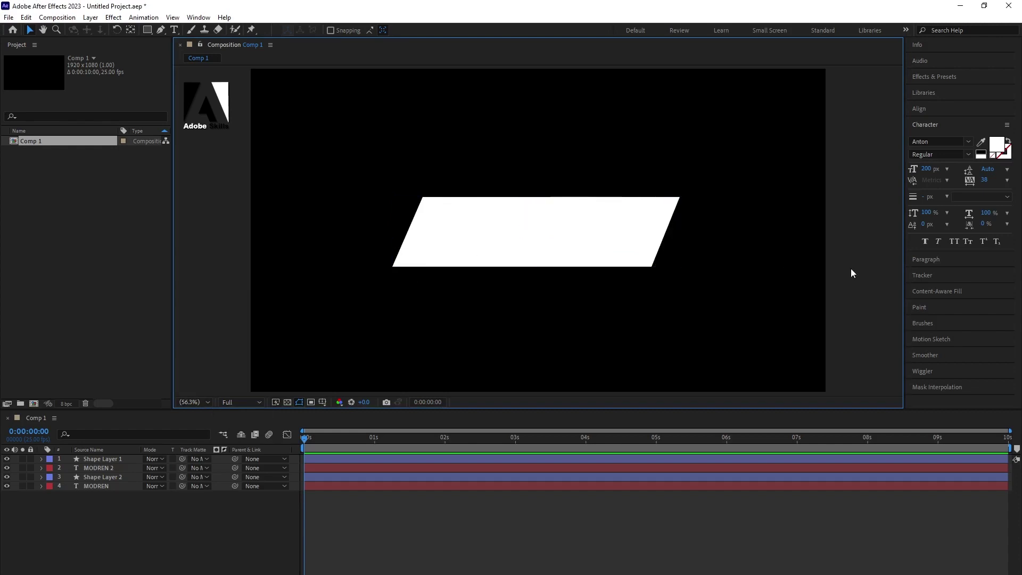
pyautogui.click(116, 486)
pyautogui.click(114, 494)
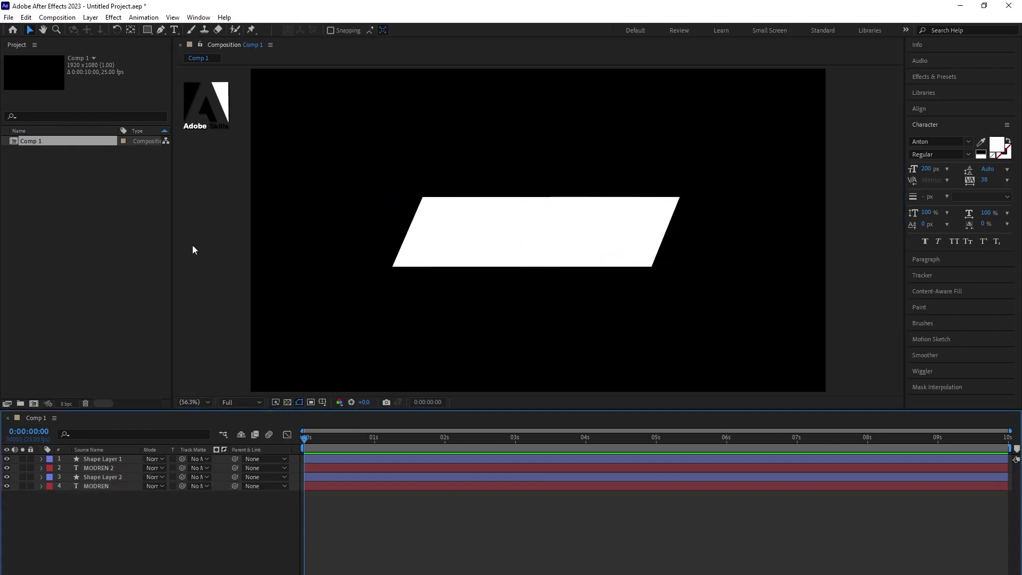
pyautogui.click(147, 31)
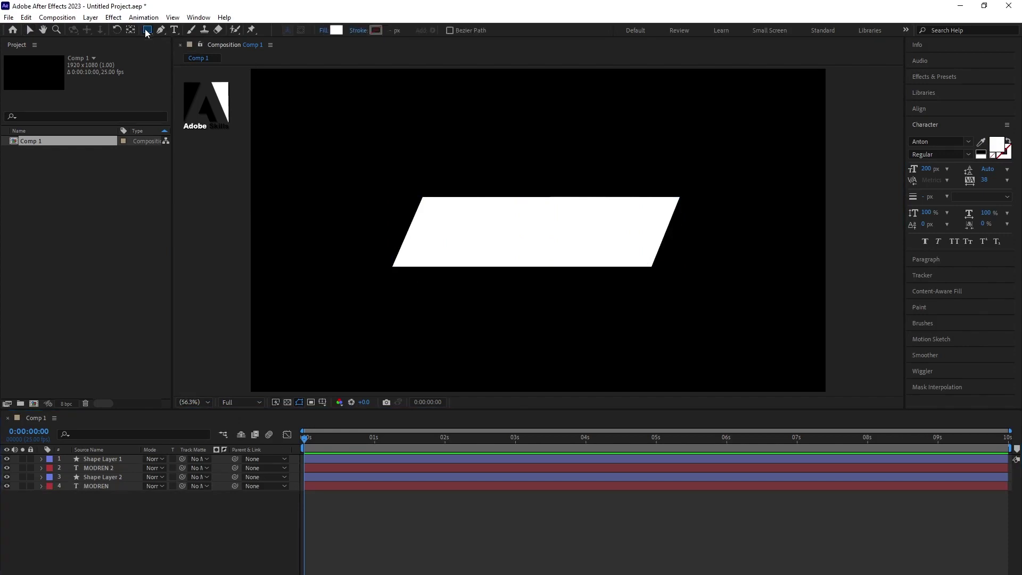
pyautogui.click(418, 30)
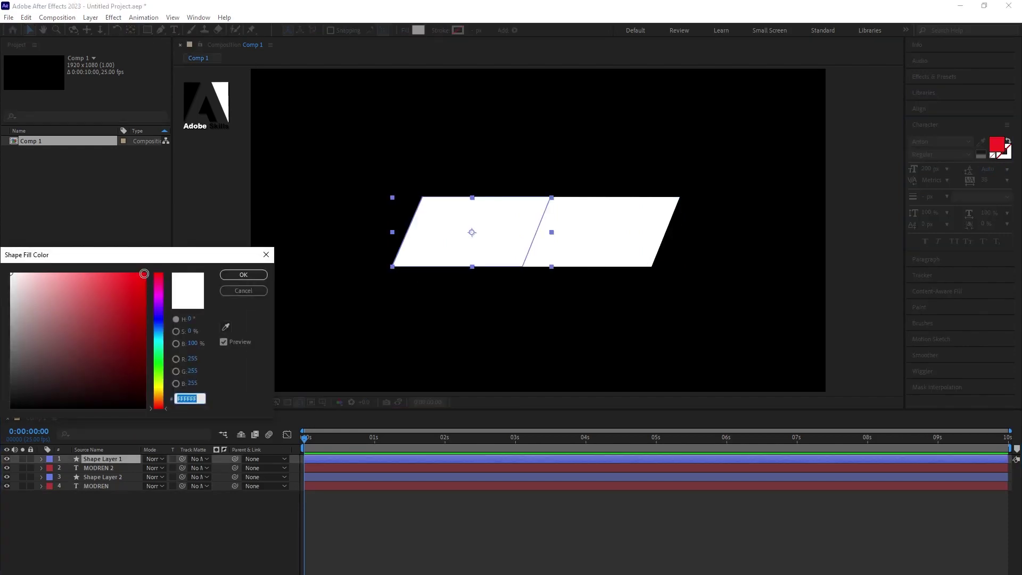
pyautogui.write('FF0000')
pyautogui.click(244, 274)
pyautogui.click(198, 564)
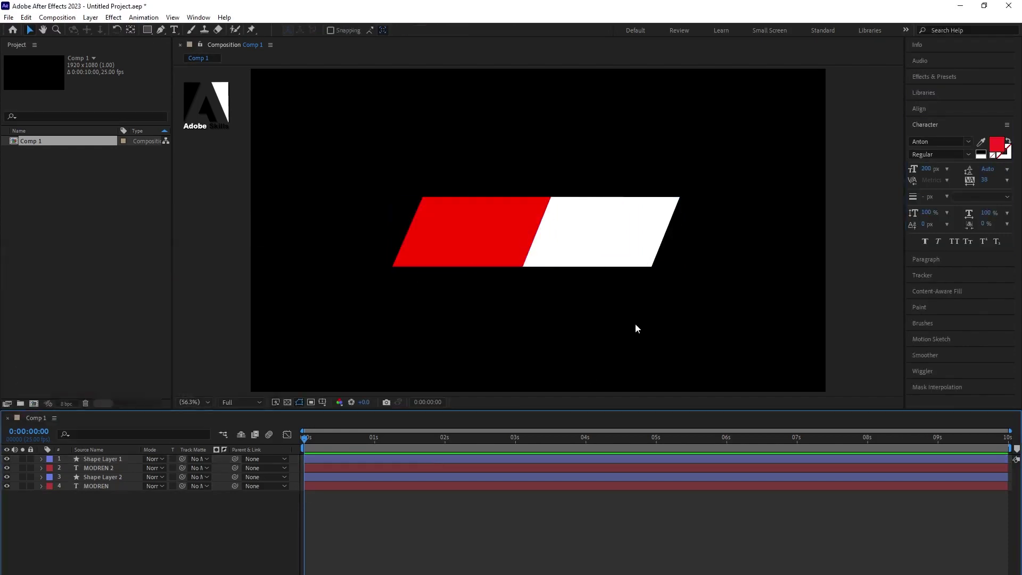
# Draw a vertical line left of the band with no fill and a solid white 20 px stroke
pyautogui.click(149, 30)
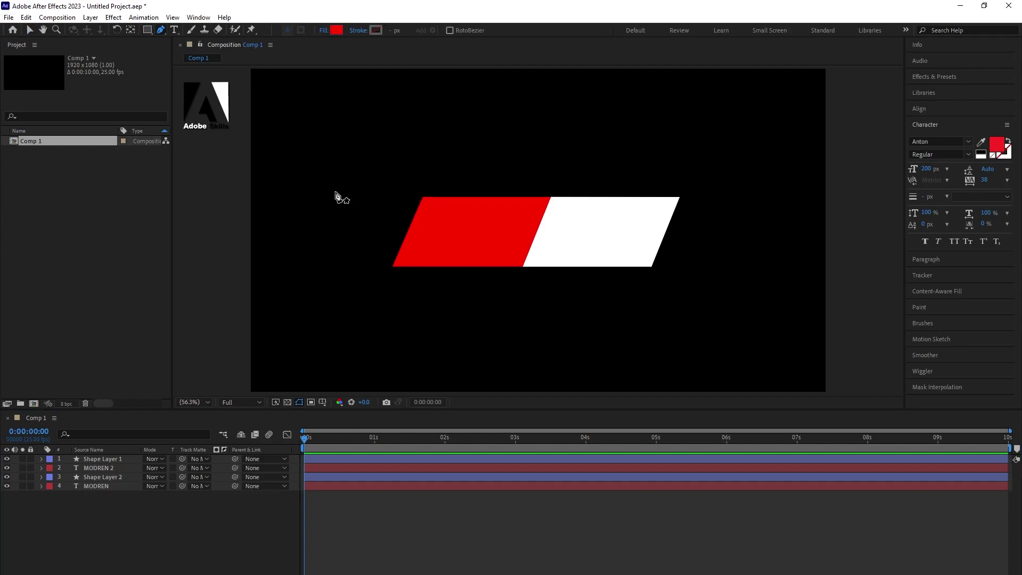
pyautogui.click(323, 31)
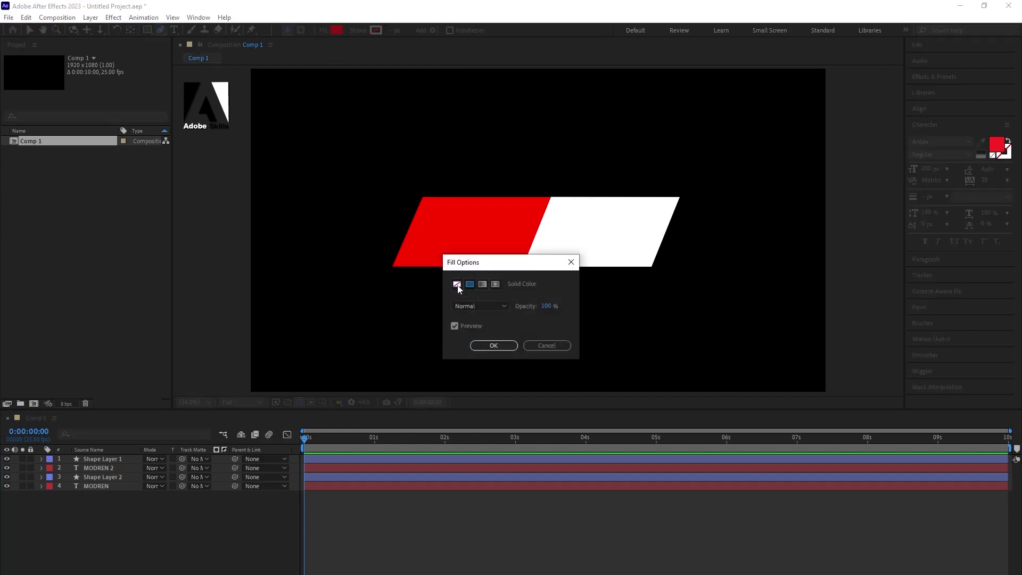
pyautogui.click(493, 344)
pyautogui.click(354, 31)
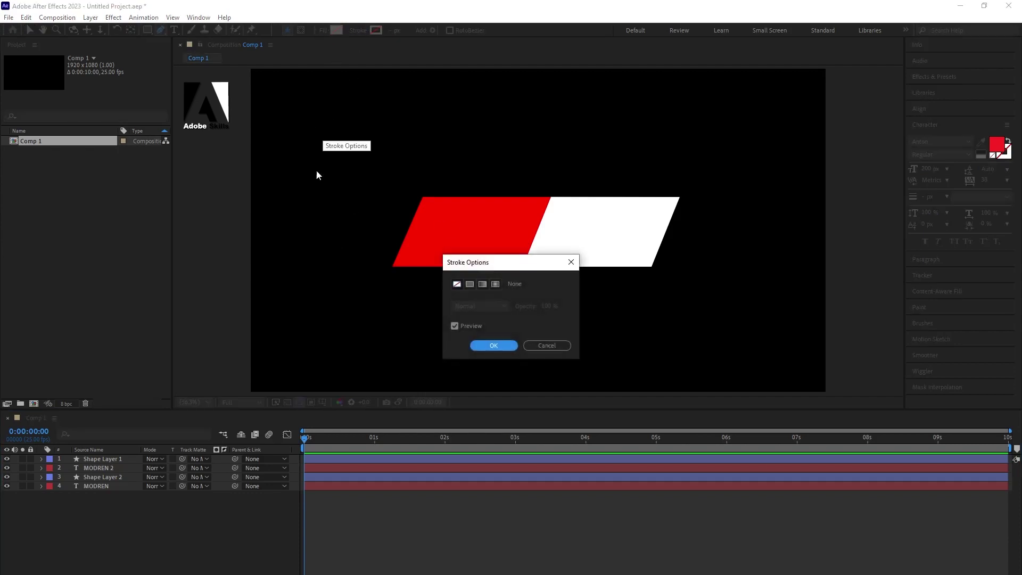
pyautogui.click(469, 285)
pyautogui.click(488, 346)
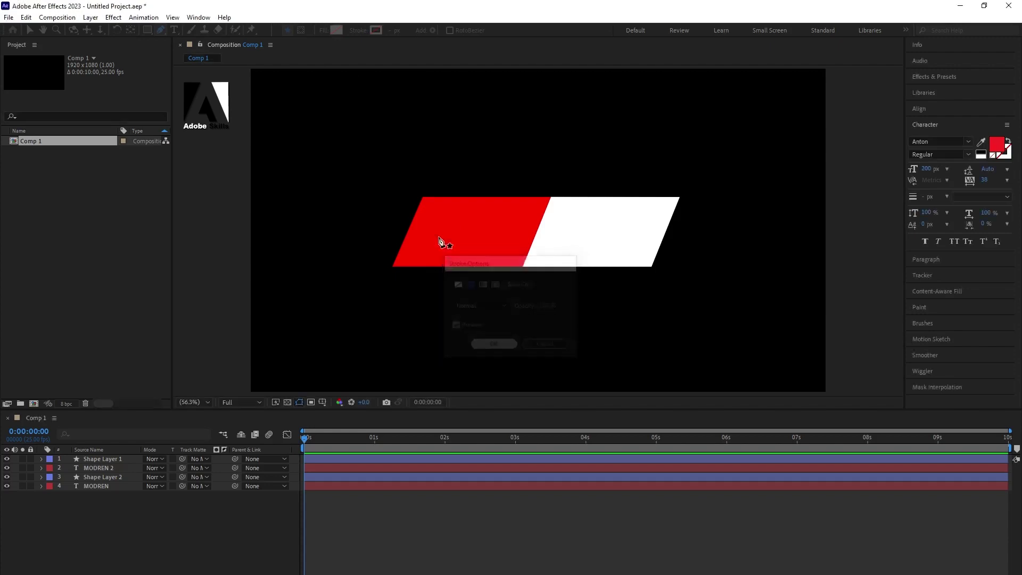
pyautogui.click(340, 180)
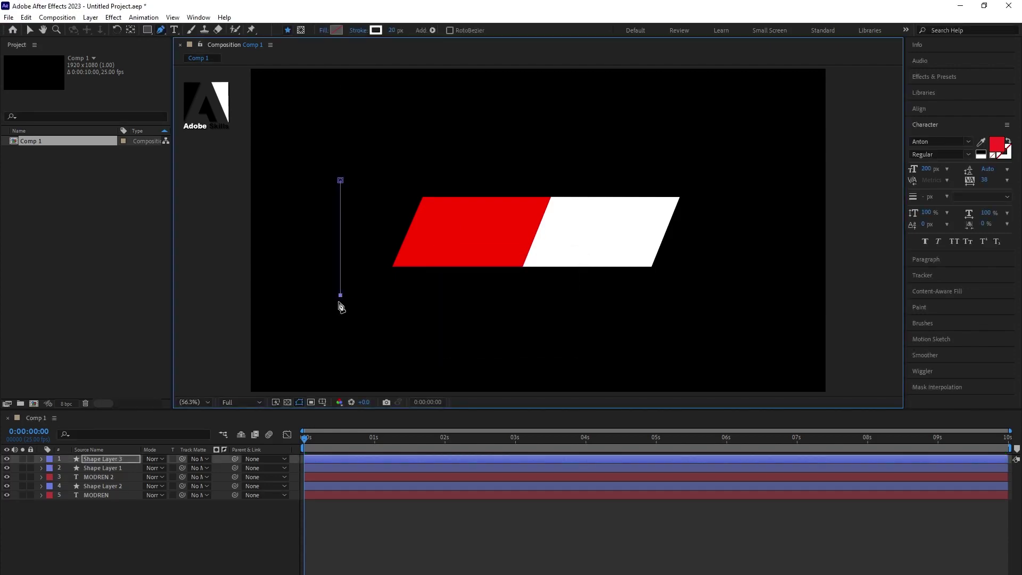
pyautogui.click(341, 295)
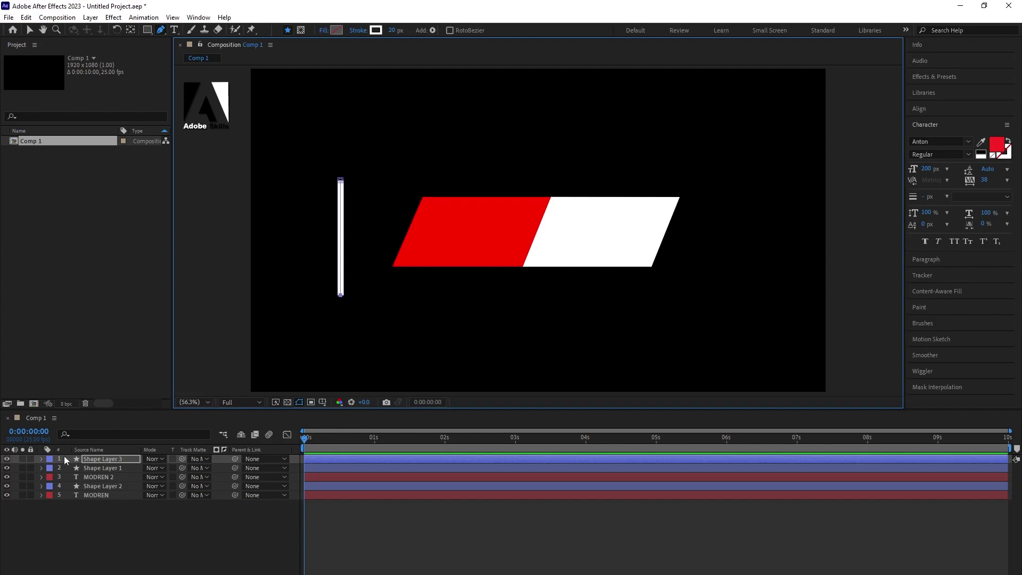
# Set the line's Stroke 1 Line Cap to Round Cap
pyautogui.click(41, 458)
pyautogui.click(53, 469)
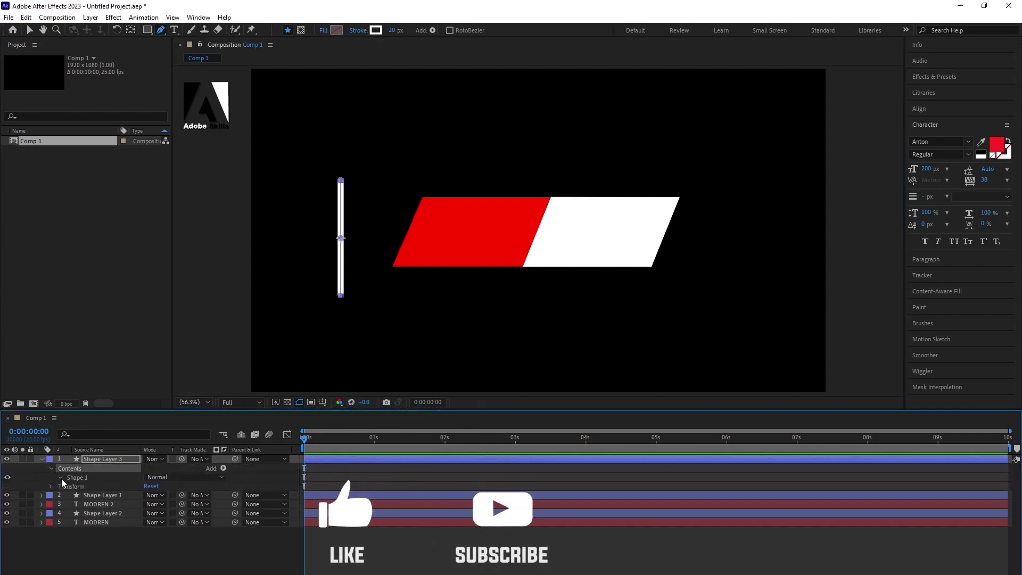
pyautogui.click(61, 477)
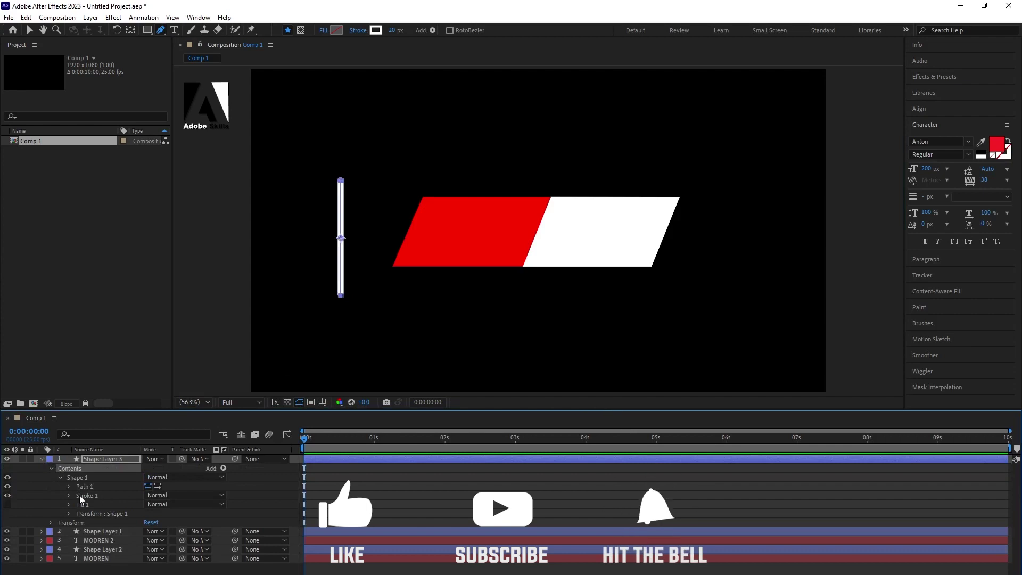
pyautogui.click(69, 495)
pyautogui.click(178, 540)
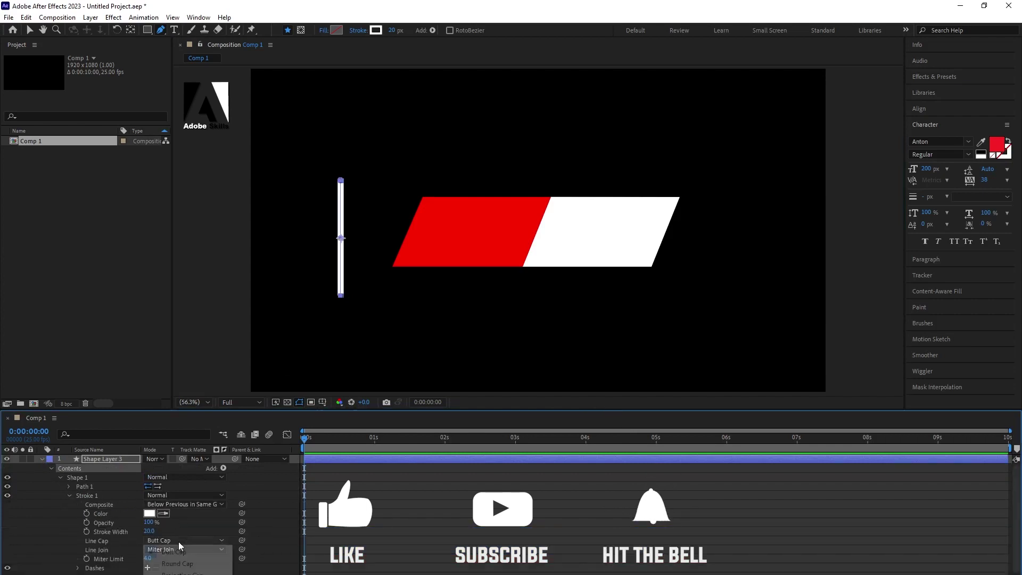
pyautogui.click(178, 563)
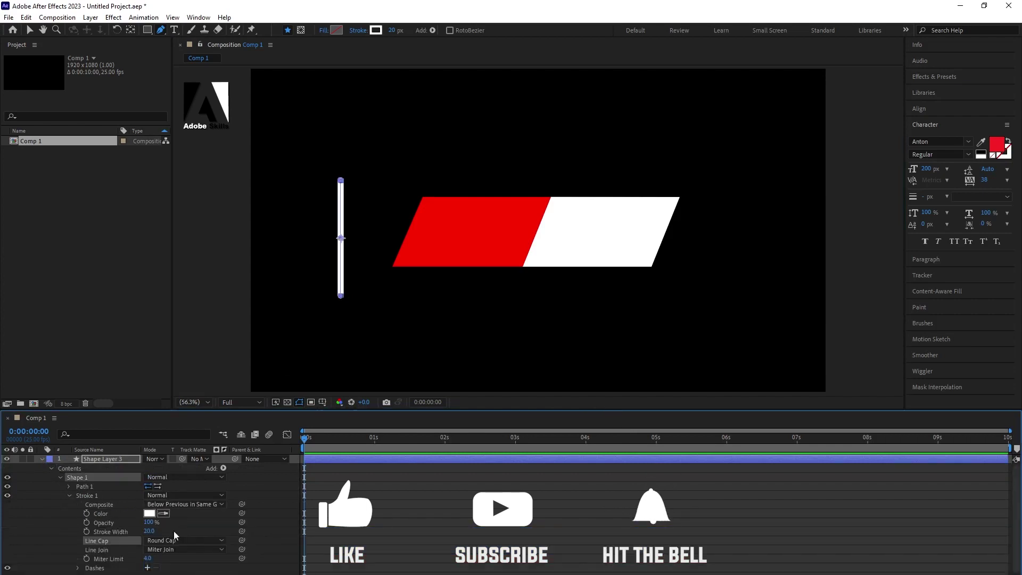
pyautogui.click(42, 458)
# Move the white line onto the red-white boundary and rotate it to 23°
pyautogui.press('v')
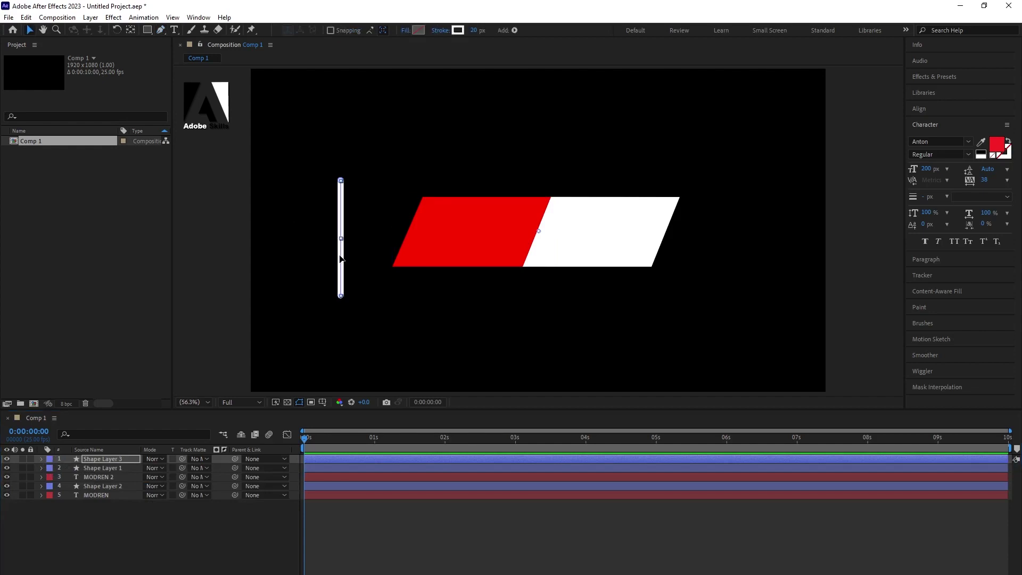
pyautogui.moveTo(341, 259); pyautogui.dragTo(538, 256)
pyautogui.press('y')
pyautogui.press('r')
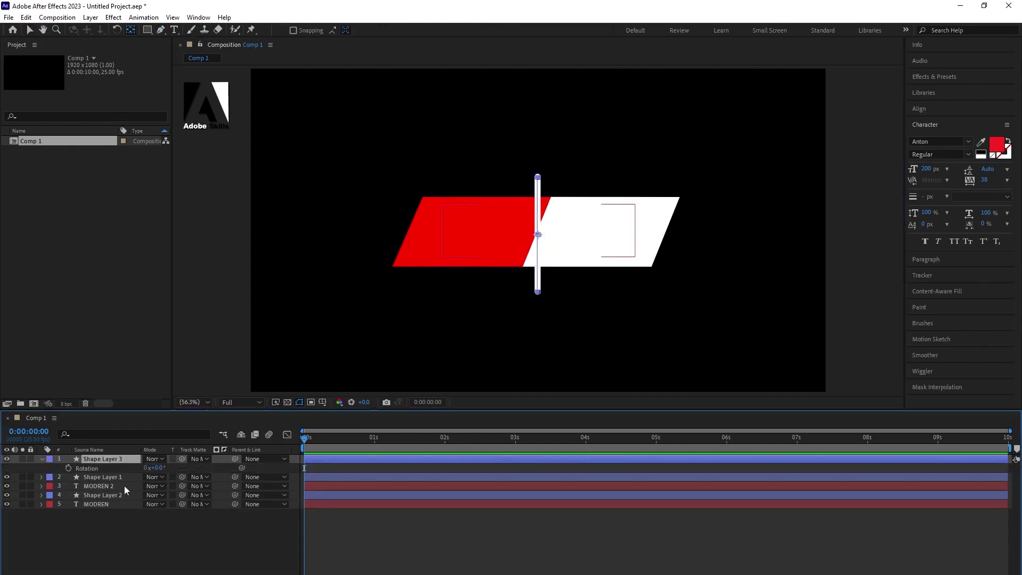
pyautogui.moveTo(159, 469); pyautogui.dragTo(166, 468)
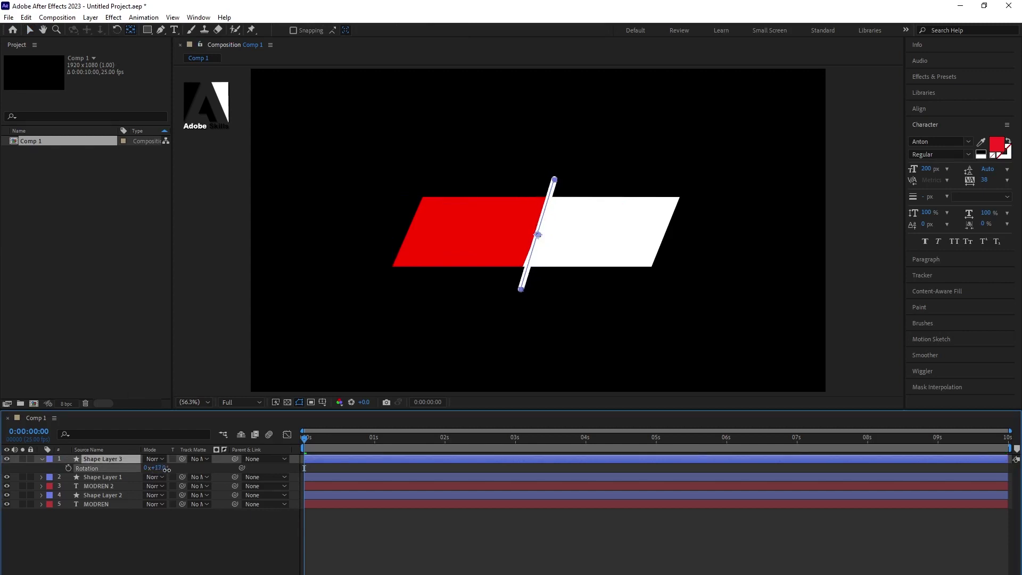
pyautogui.moveTo(166, 468); pyautogui.dragTo(171, 469)
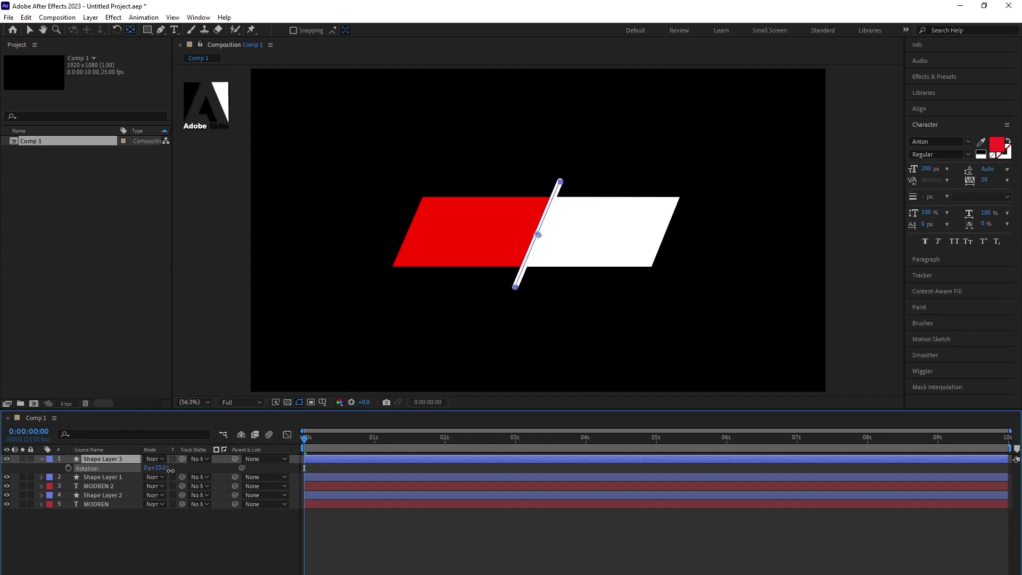
# Nudge the tilted line slightly up and right so it sits exactly along the seam
pyautogui.click(30, 30)
pyautogui.click(422, 299)
pyautogui.scroll(3, 547, 227)
pyautogui.scroll(-1, 537, 232)
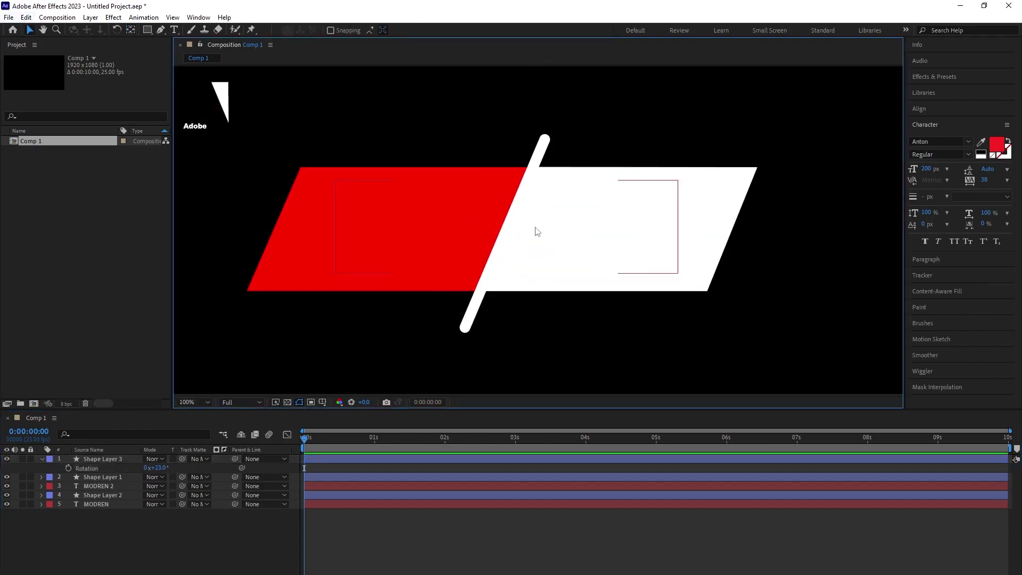
pyautogui.click(476, 309)
pyautogui.moveTo(475, 308); pyautogui.dragTo(479, 307)
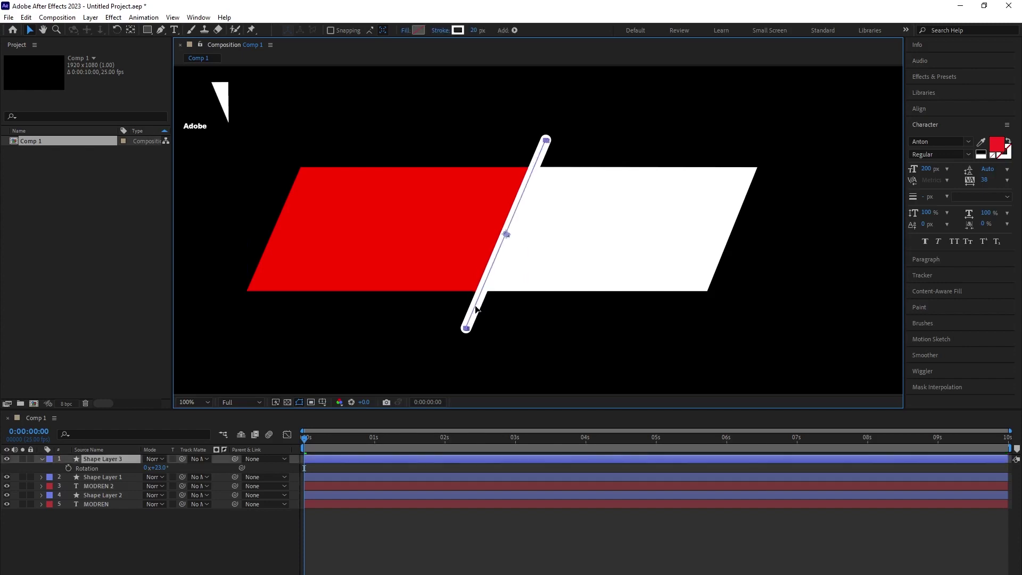
pyautogui.click(480, 308)
pyautogui.scroll(-2, 482, 286)
pyautogui.click(41, 458)
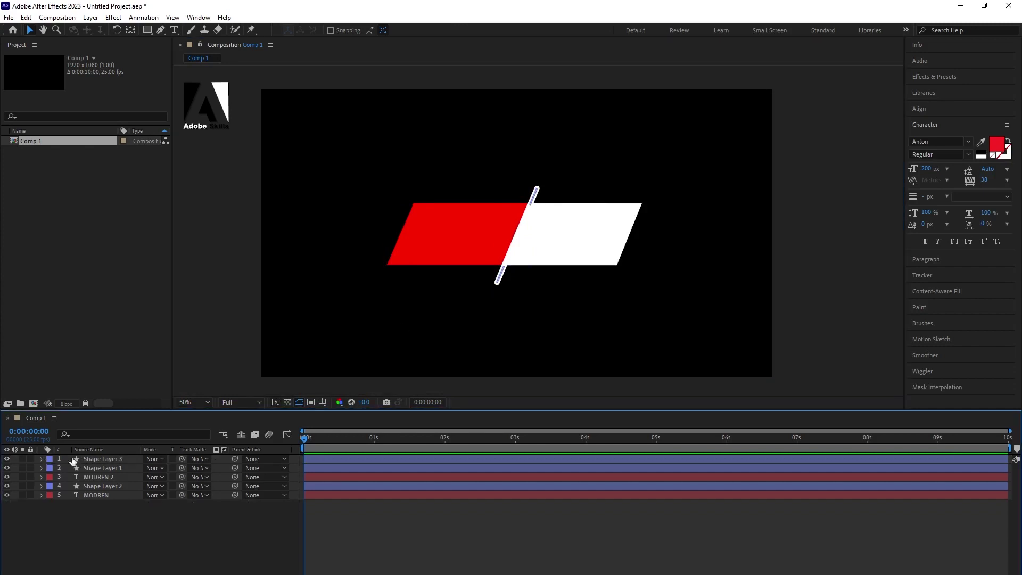
# Set an eased 23° Rotation keyframe on the white line at frame 17
pyautogui.click(91, 459)
pyautogui.click(40, 458)
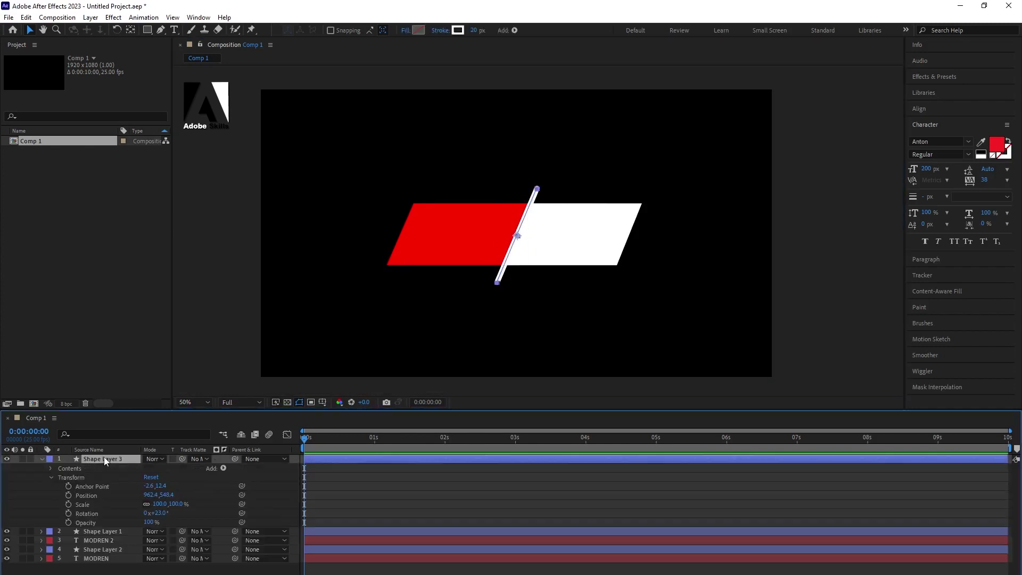
pyautogui.click(40, 459)
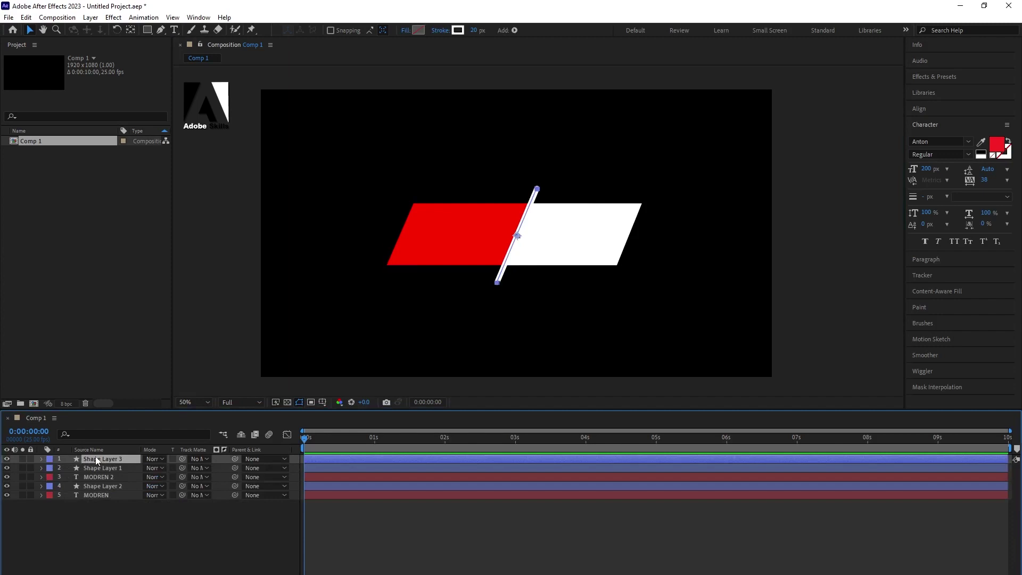
pyautogui.press('r')
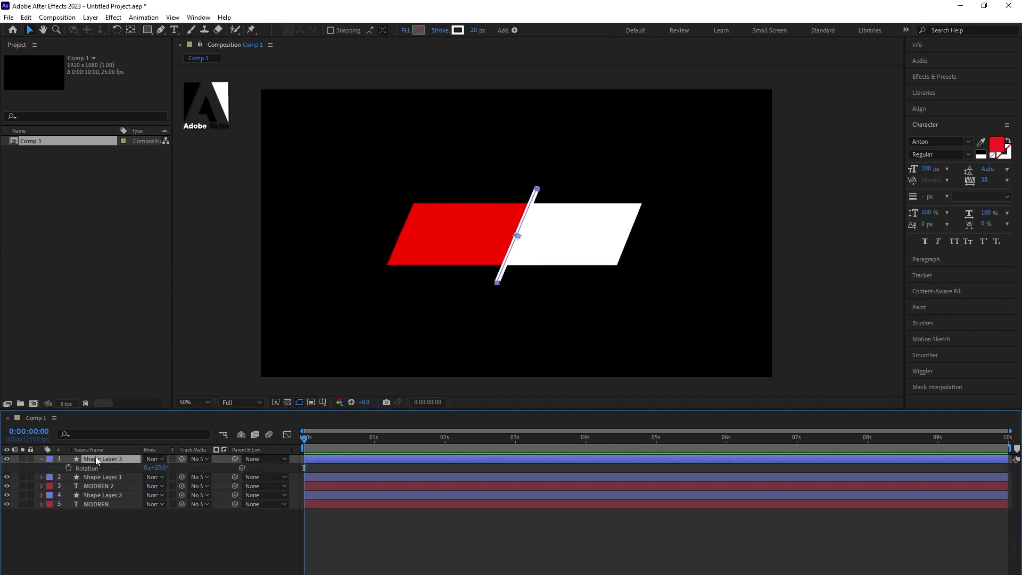
pyautogui.click(351, 438)
pyautogui.click(69, 468)
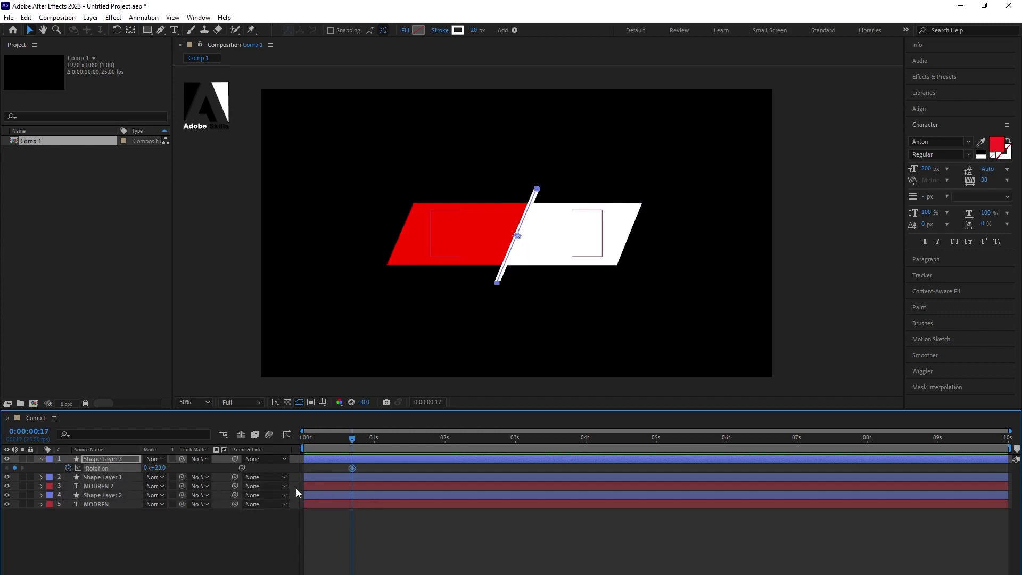
pyautogui.press('F9')
# Set the line's Rotation to -120° at 0s and preview the swing
pyautogui.moveTo(311, 439); pyautogui.dragTo(292, 448)
pyautogui.click(158, 468)
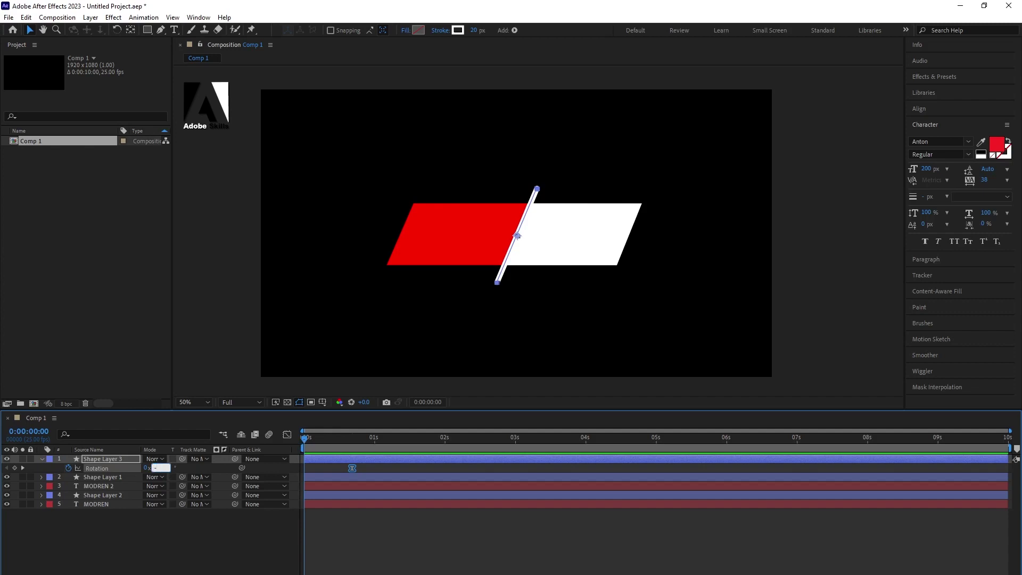
pyautogui.write('-120')
pyautogui.press('Return')
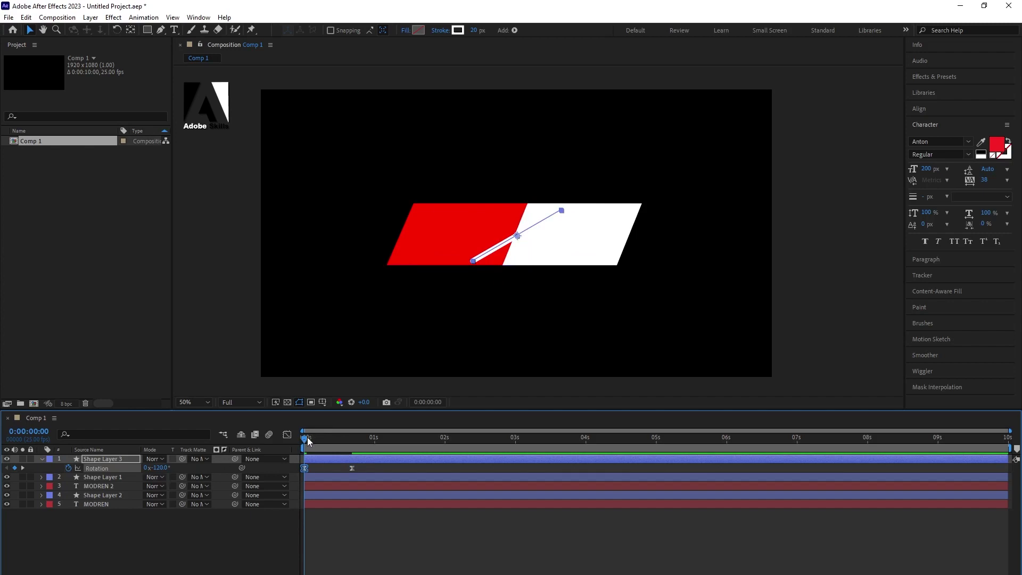
pyautogui.moveTo(305, 443)
pyautogui.mouseDown()
pyautogui.moveTo(353, 447)
pyautogui.moveTo(302, 459)
pyautogui.moveTo(351, 467)
pyautogui.mouseUp()
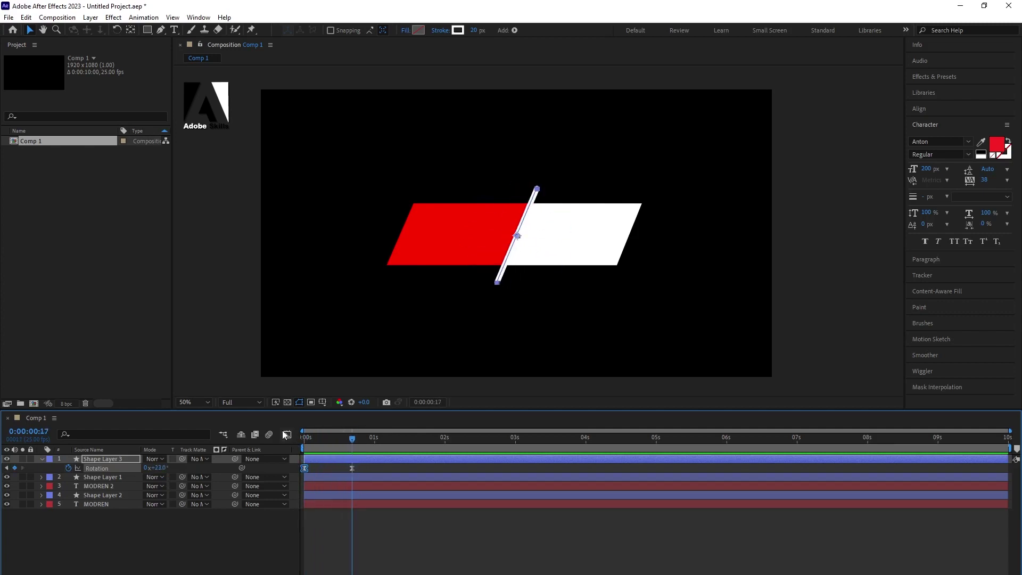
# Drag the Rotation keyframe's influence handle left in the Graph Editor, preview, and return to 0s
pyautogui.click(286, 435)
pyautogui.moveTo(337, 467); pyautogui.dragTo(293, 467)
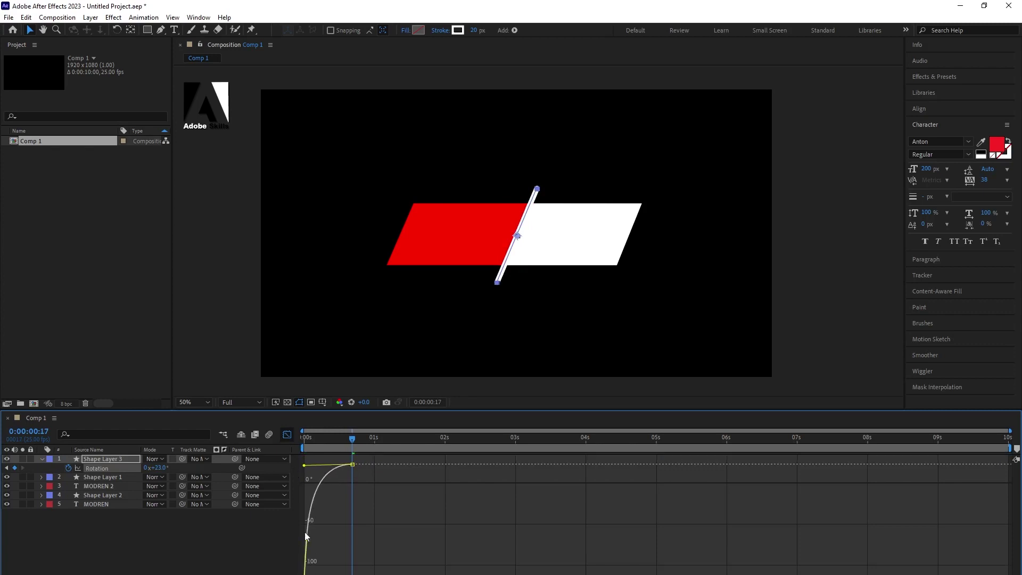
pyautogui.click(287, 435)
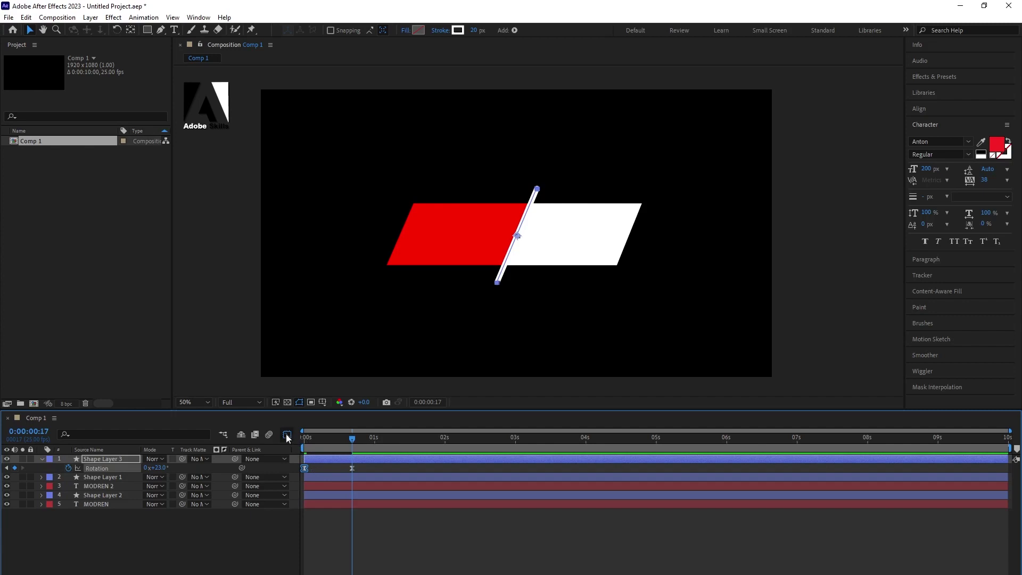
pyautogui.click(287, 435)
pyautogui.rightClick(336, 490)
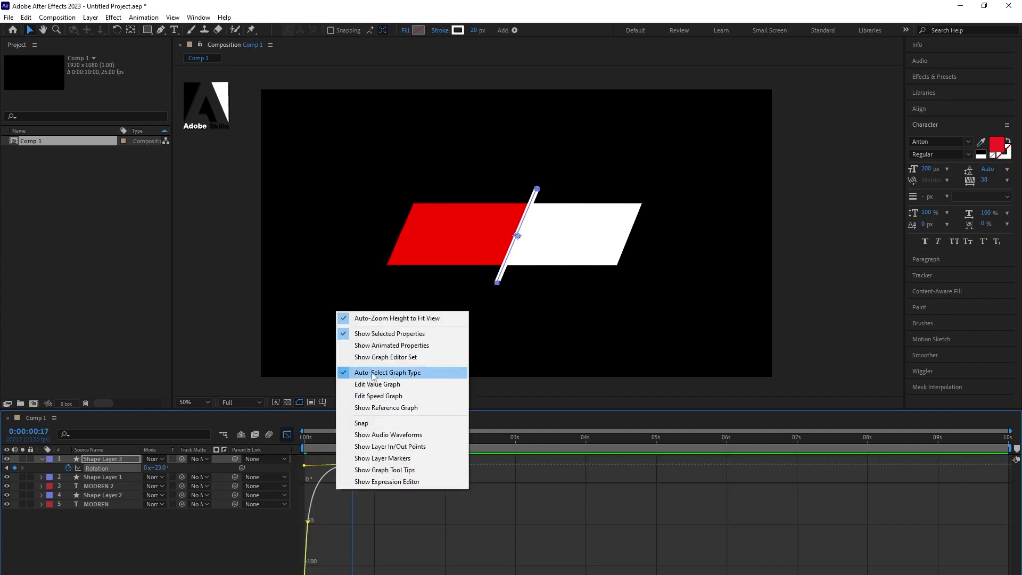
pyautogui.click(378, 544)
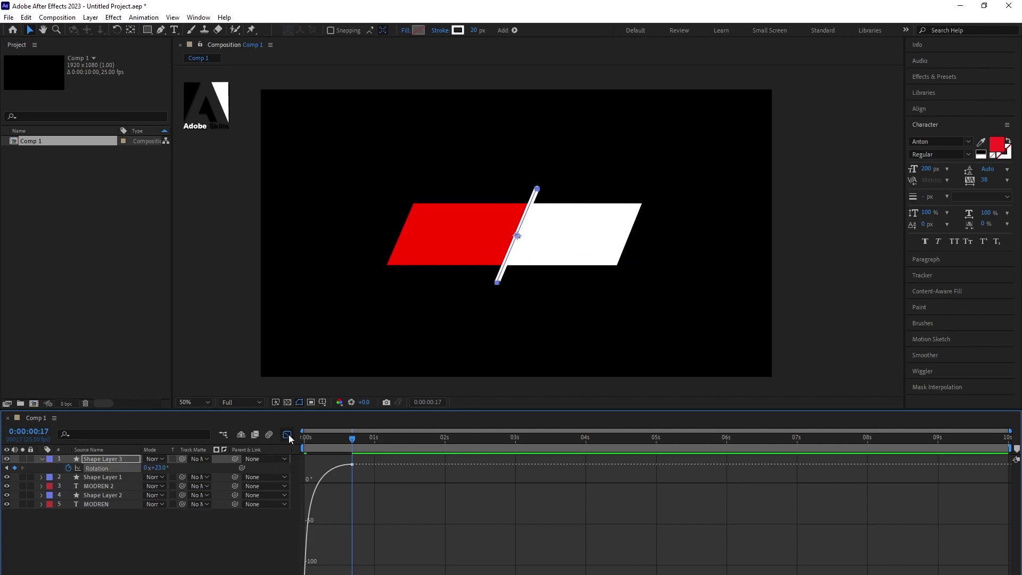
pyautogui.moveTo(334, 446); pyautogui.dragTo(353, 446)
pyautogui.click(287, 436)
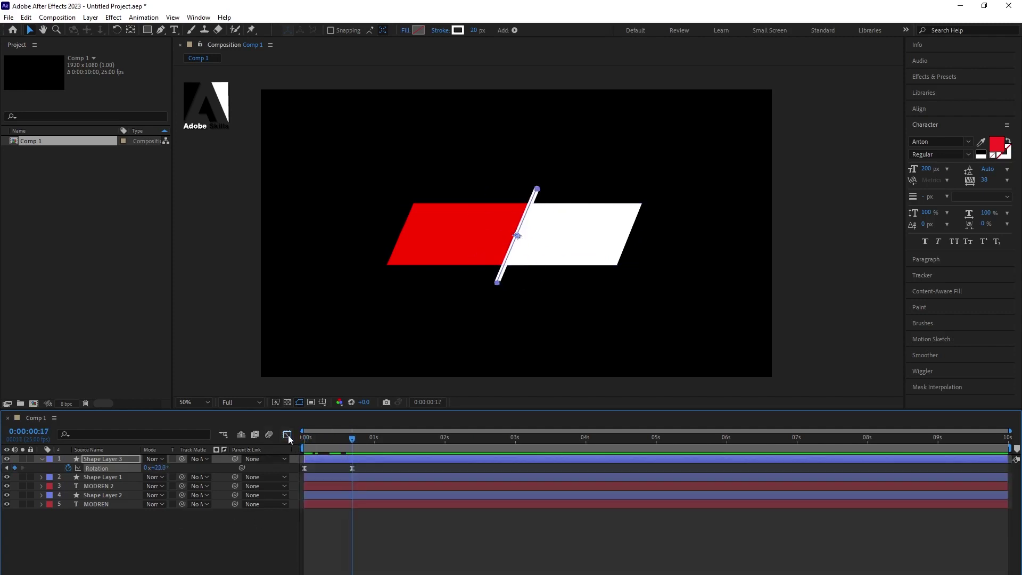
pyautogui.moveTo(327, 439); pyautogui.dragTo(304, 439)
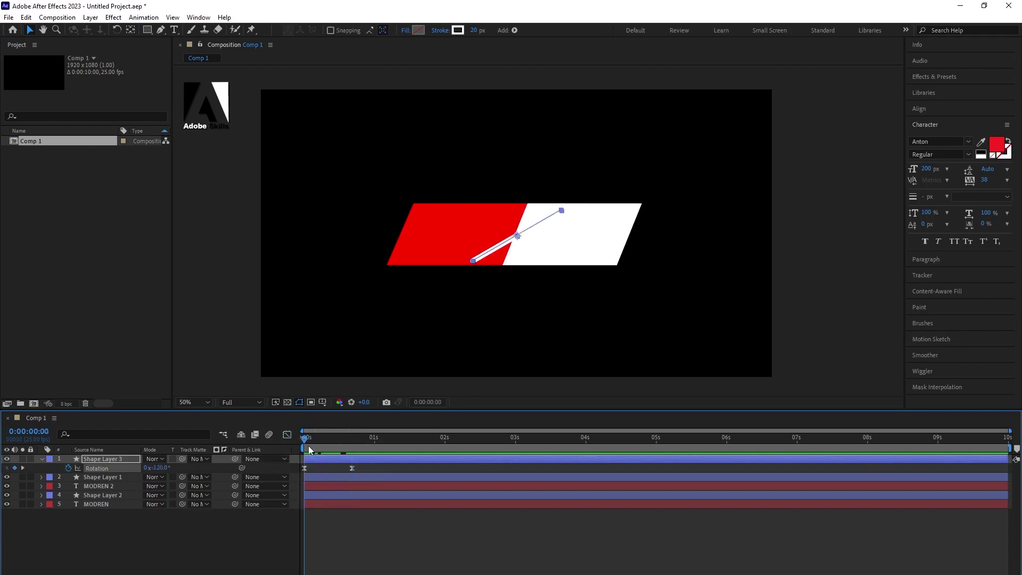
# Keyframe the white line's scale at 100% on frame 17 and 0% at the start
pyautogui.click(100, 460)
pyautogui.press('s')
pyautogui.click(68, 467)
pyautogui.press('s')
pyautogui.press('u')
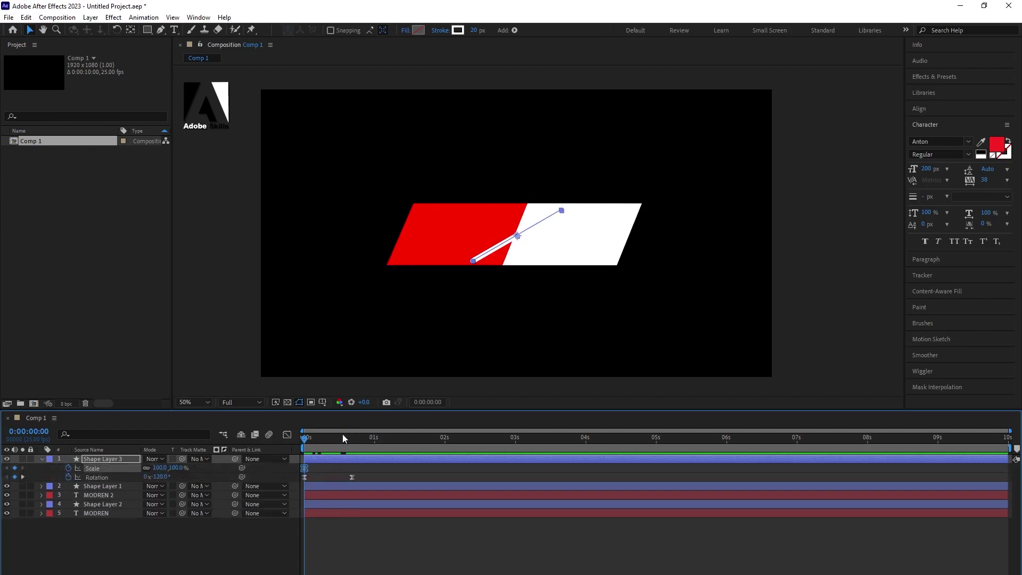
pyautogui.moveTo(341, 437); pyautogui.dragTo(353, 447)
pyautogui.moveTo(305, 470); pyautogui.dragTo(352, 469)
pyautogui.click(305, 447)
pyautogui.click(159, 468)
pyautogui.write('0')
pyautogui.press('Return')
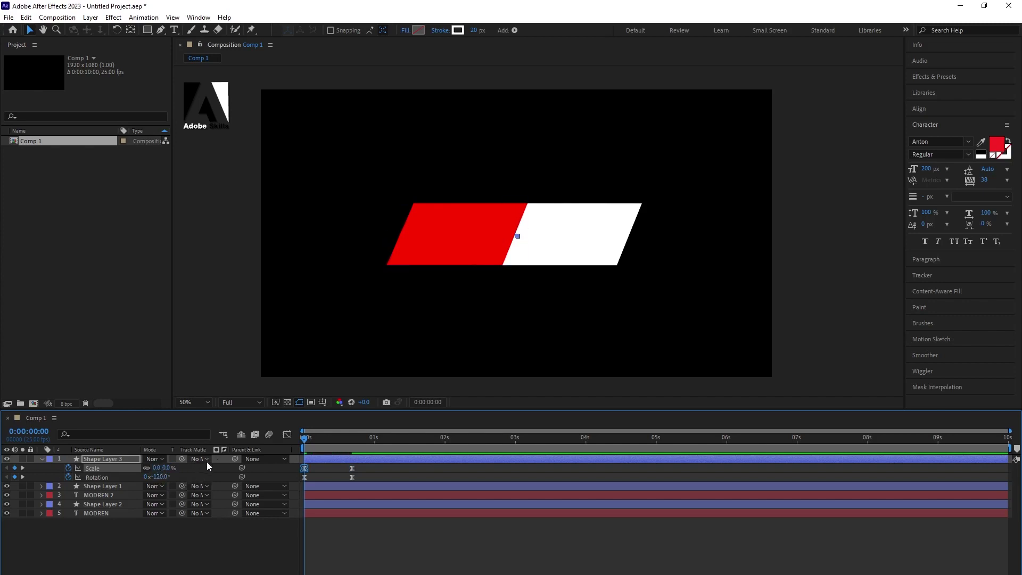
# Give both scale keyframes sharp easing in the speed graph, matching the rotation
pyautogui.click(352, 467)
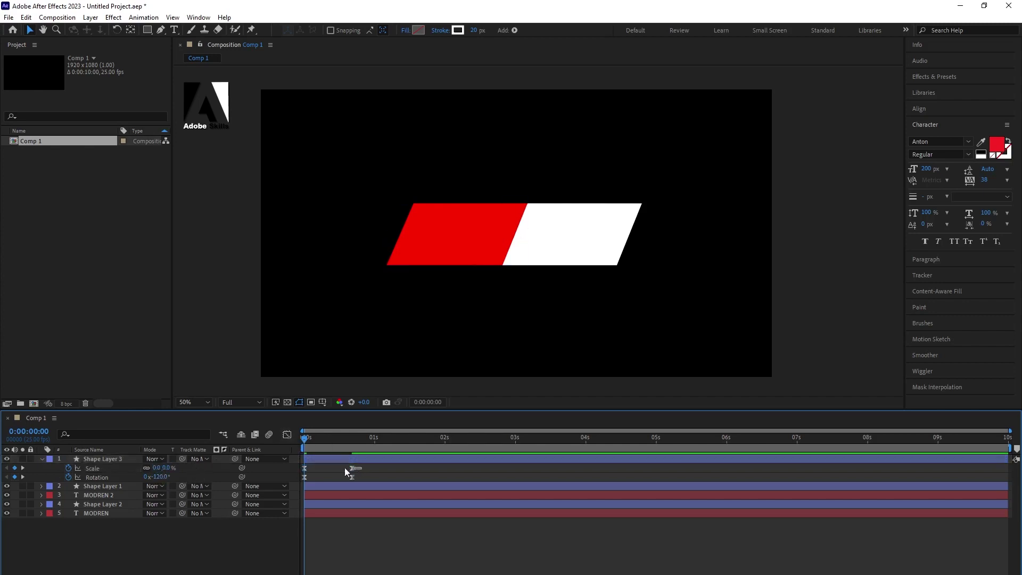
pyautogui.click(287, 434)
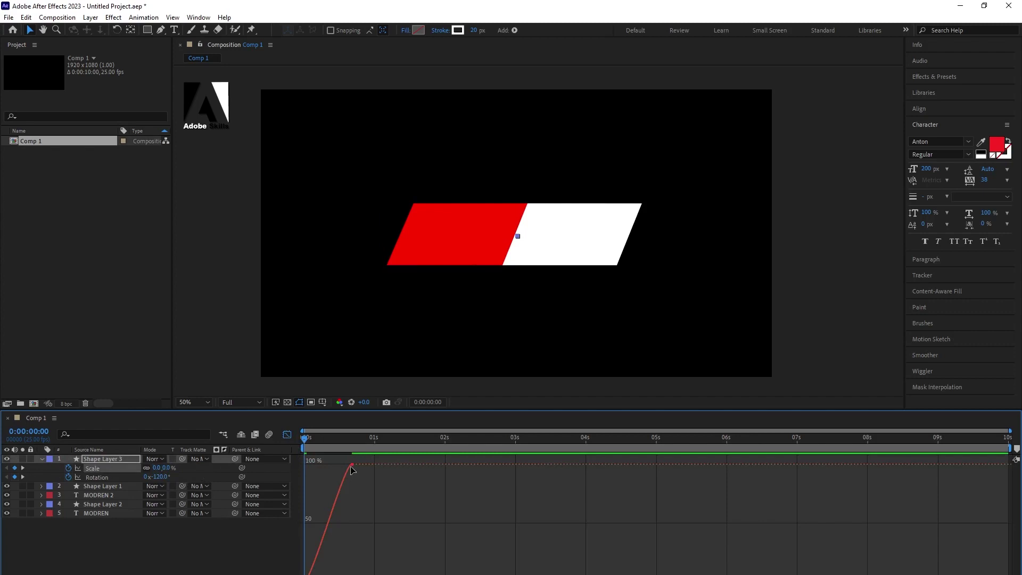
pyautogui.doubleClick(350, 468)
pyautogui.moveTo(345, 465); pyautogui.dragTo(321, 464)
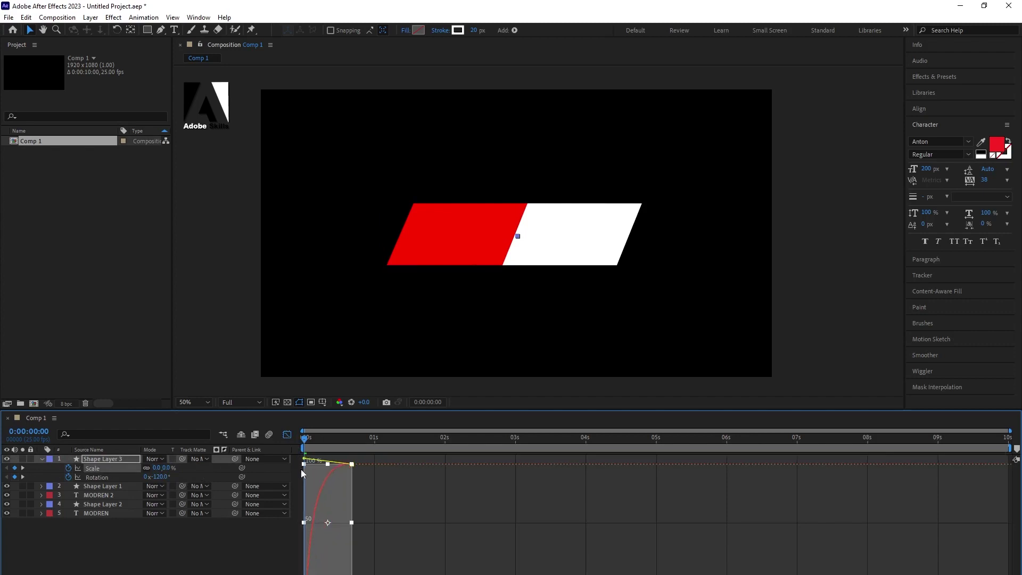
pyautogui.moveTo(309, 571); pyautogui.dragTo(307, 535)
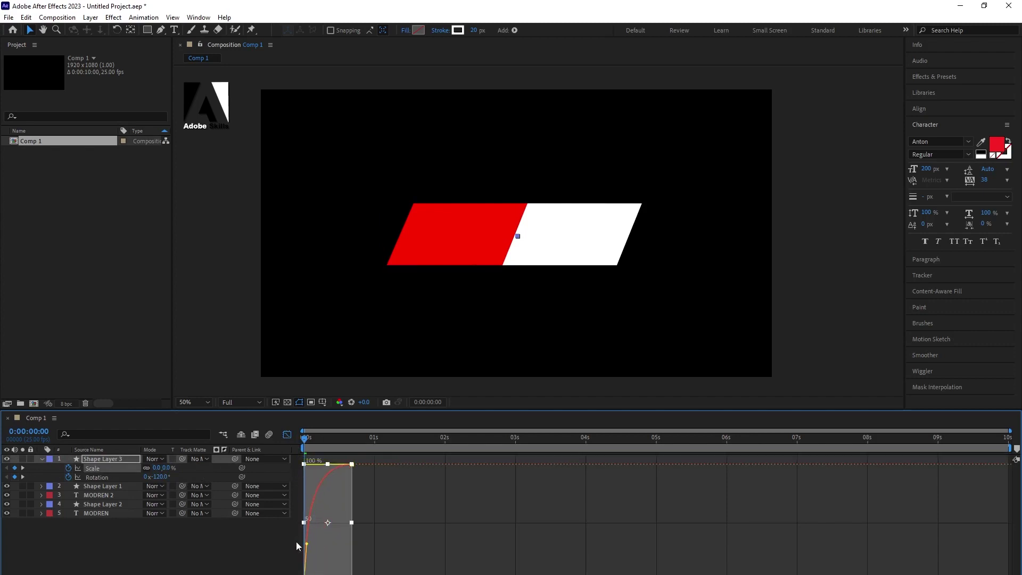
# Preview the growing, rotating line, then deselect everything and collapse its properties
pyautogui.click(287, 435)
pyautogui.press('space')
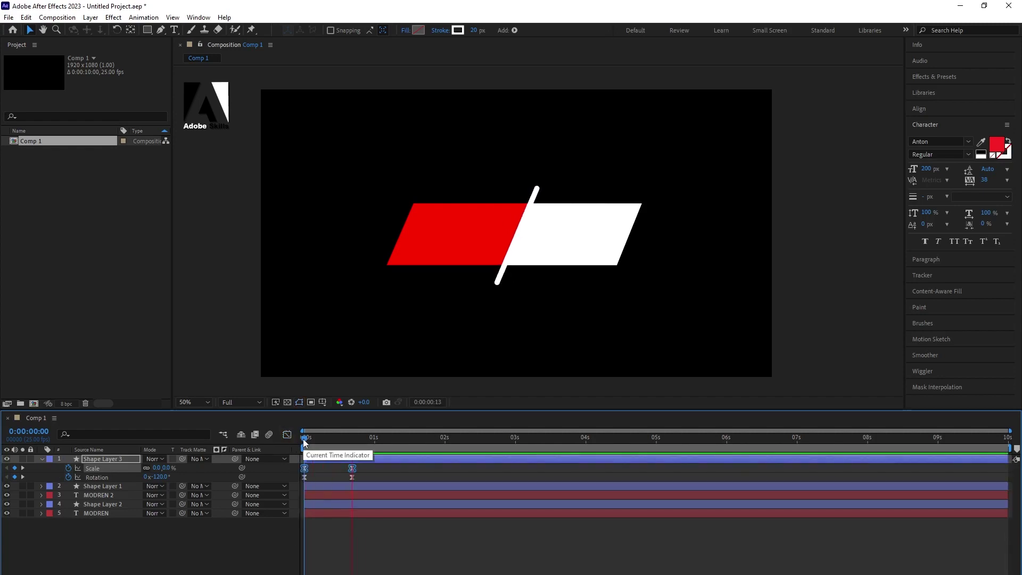
pyautogui.press('space')
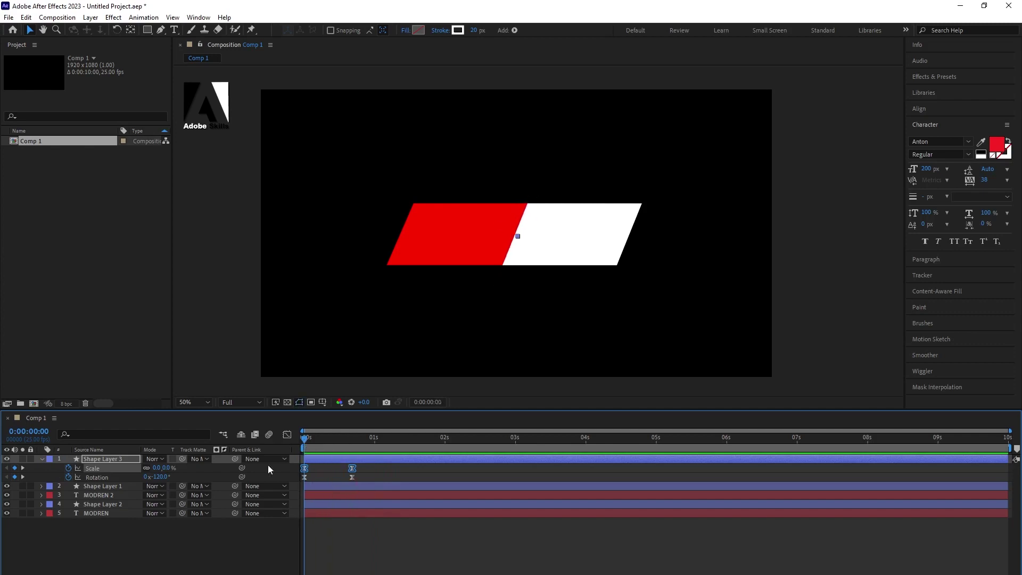
pyautogui.press('F2')
pyautogui.click(41, 458)
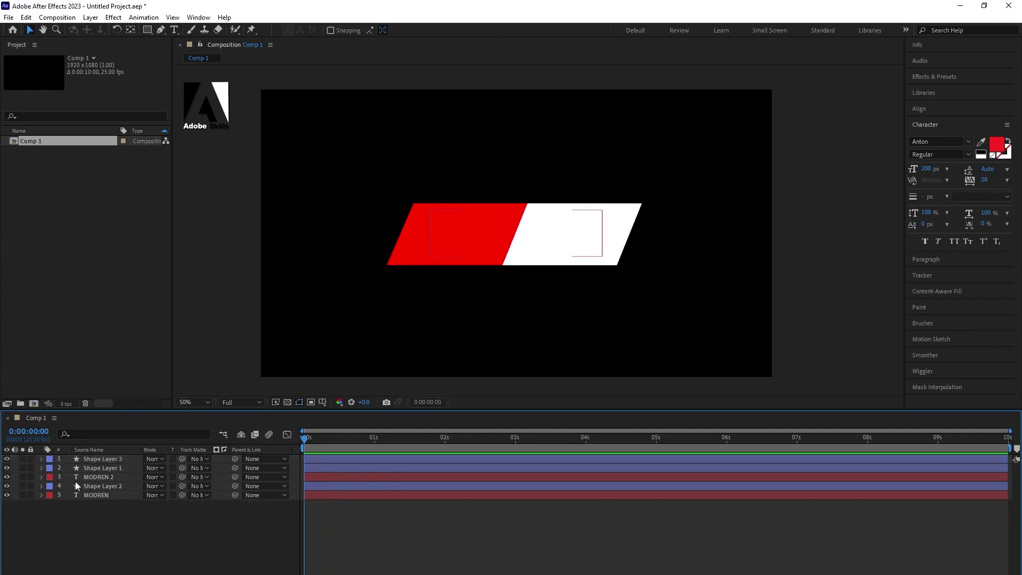
# Set MODREN's track matte to Shape Layer 2 and MODREN 2's to Shape Layer 1
pyautogui.click(114, 477)
pyautogui.click(122, 468)
pyautogui.click(116, 486)
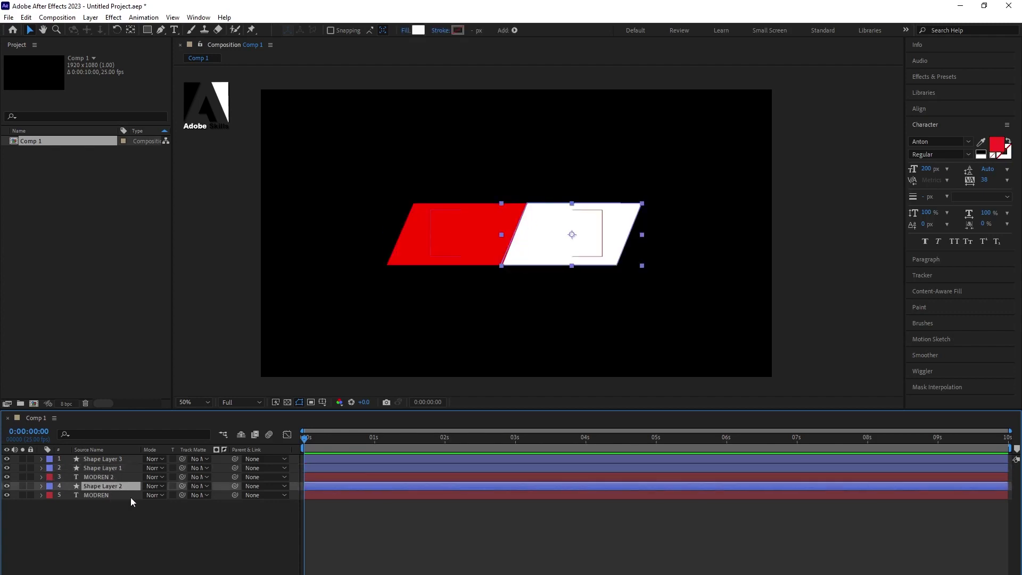
pyautogui.click(199, 495)
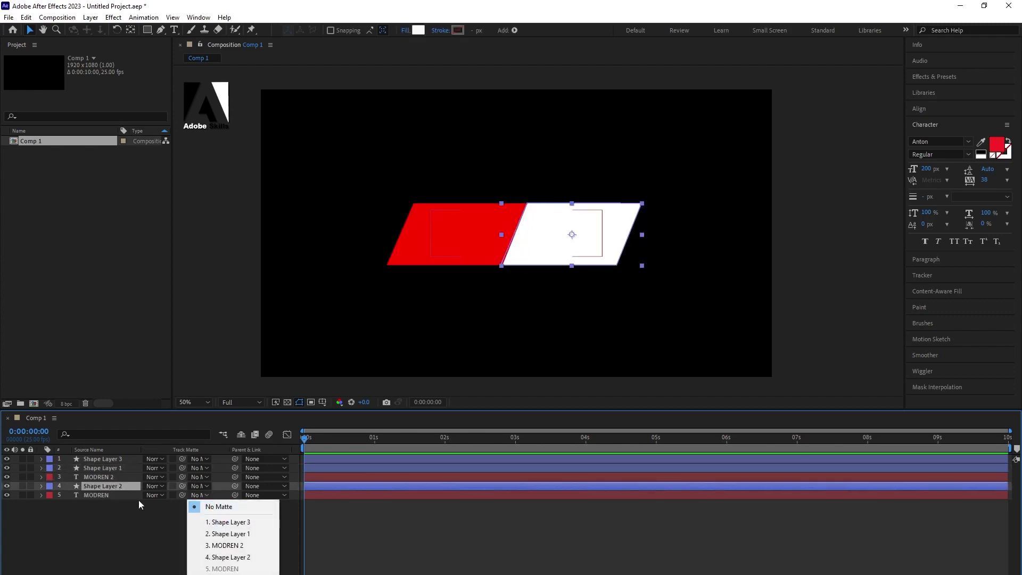
pyautogui.click(137, 496)
pyautogui.click(203, 494)
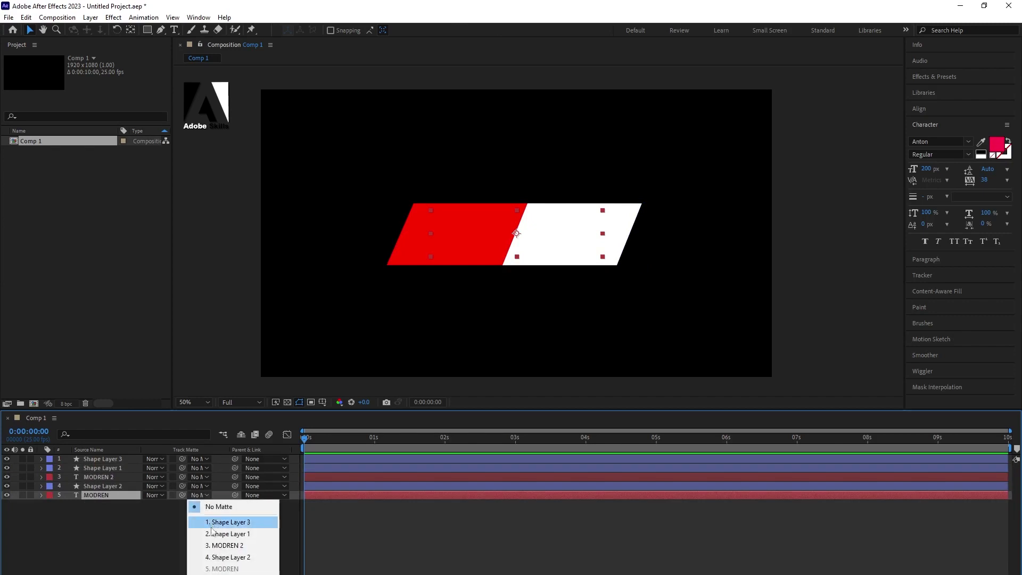
pyautogui.click(227, 557)
pyautogui.click(107, 474)
pyautogui.click(205, 476)
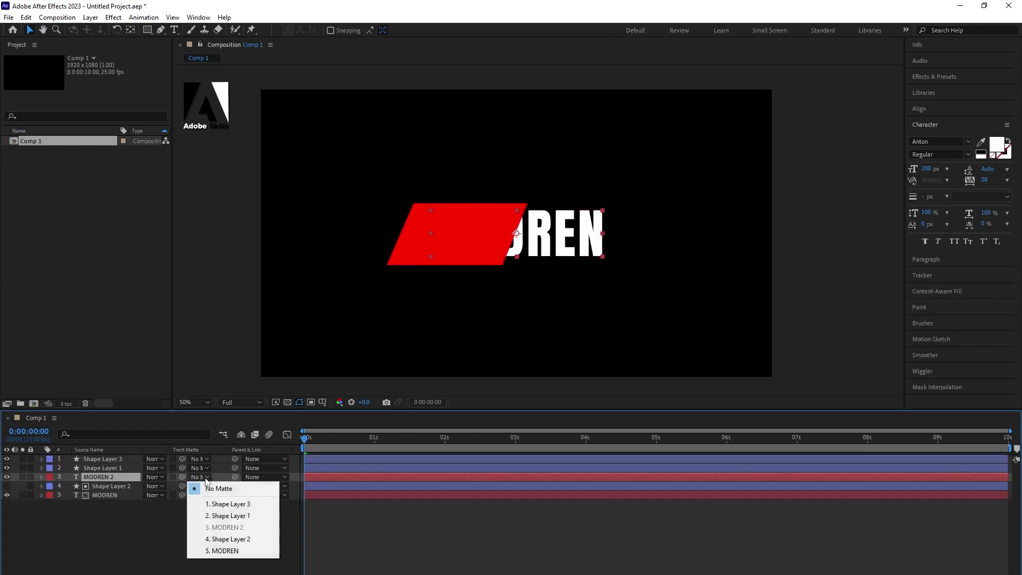
pyautogui.click(227, 515)
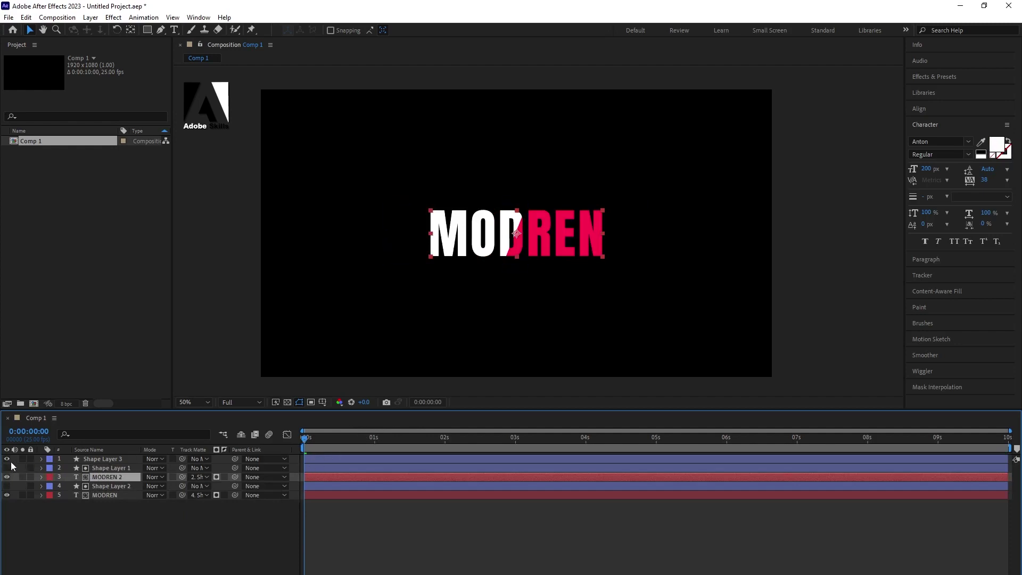
pyautogui.keyDown('ctrl'); pyautogui.click(120, 498); pyautogui.keyUp('ctrl')
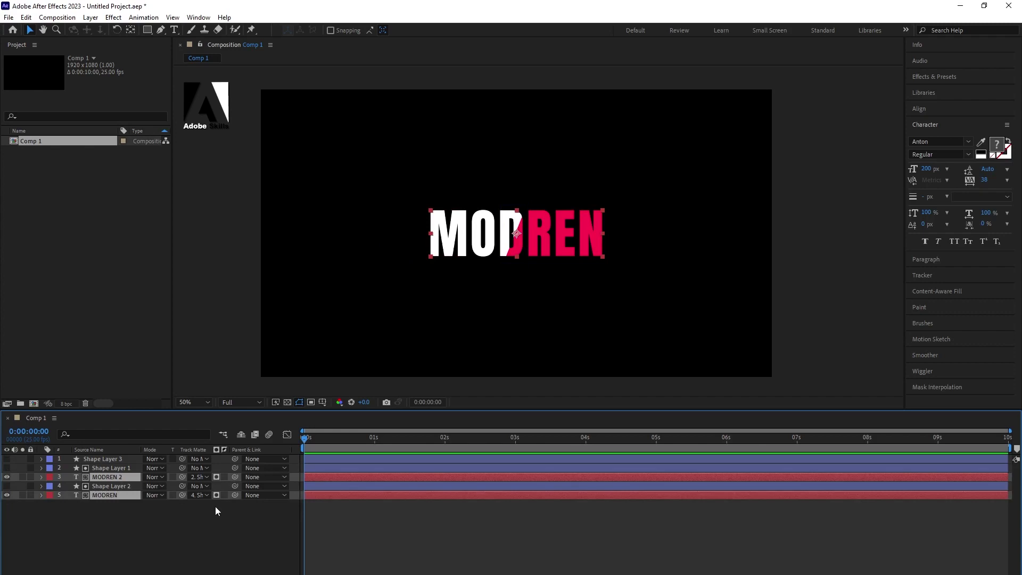
# Add eased Position keyframes to both MODREN layers at about 1.5 seconds
pyautogui.press('p')
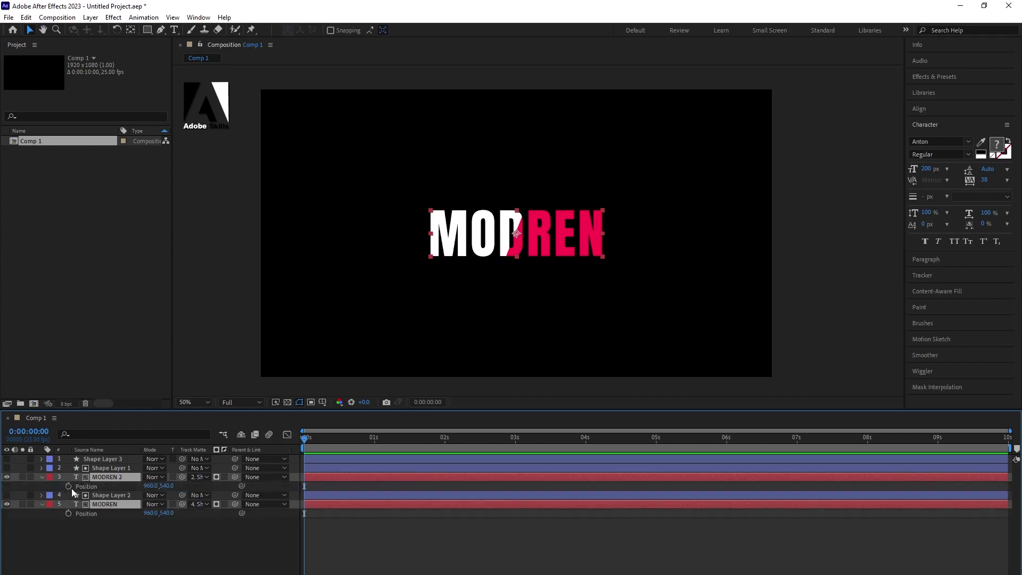
pyautogui.hotkey('alt', 'shift', 'p')
pyautogui.press('F9')
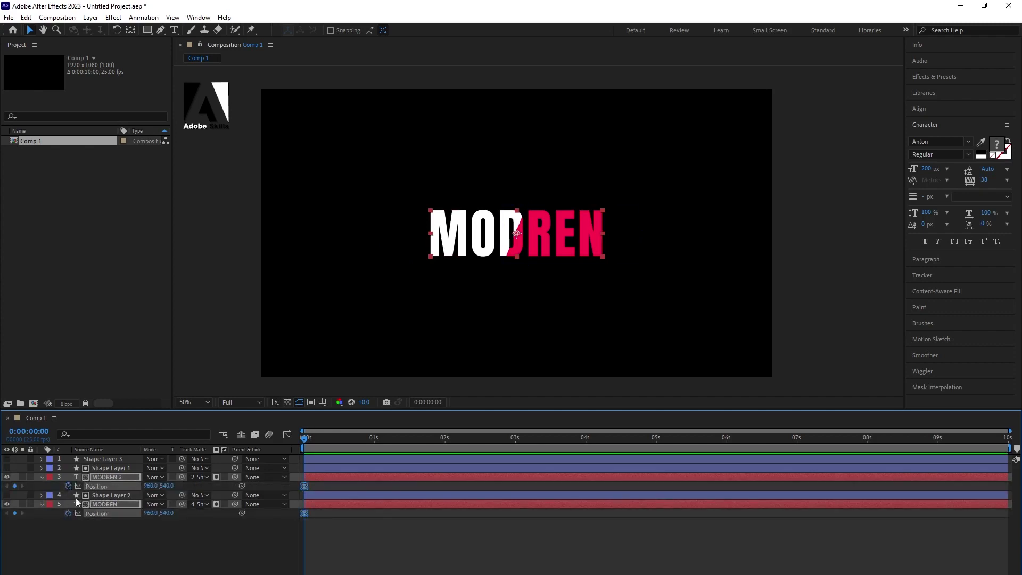
pyautogui.click(375, 441)
pyautogui.moveTo(305, 515); pyautogui.dragTo(412, 525)
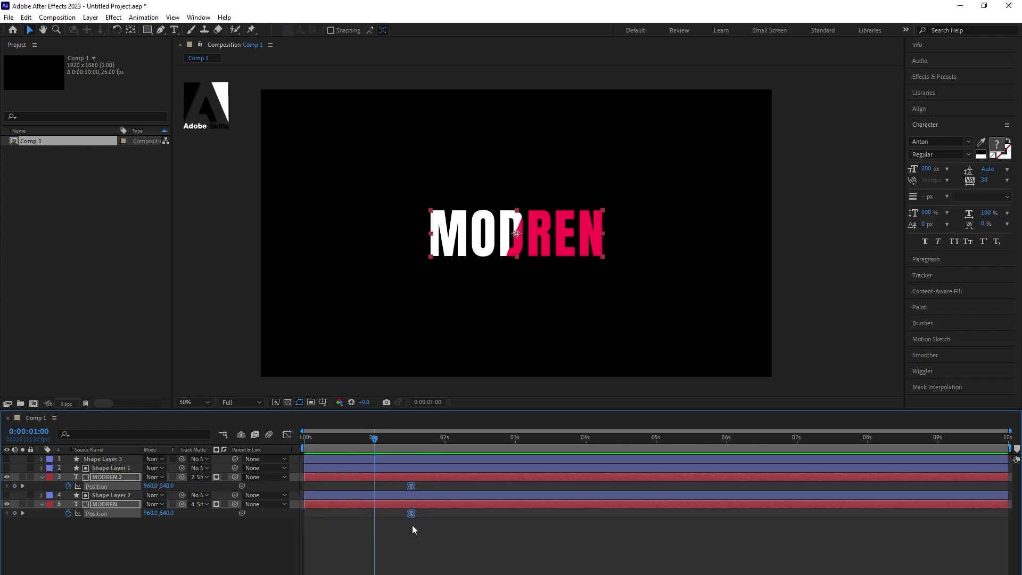
# At 1 second, offset MODREN 2 right to 1340,540 and MODREN left to 540,540
pyautogui.click(181, 527)
pyautogui.click(119, 476)
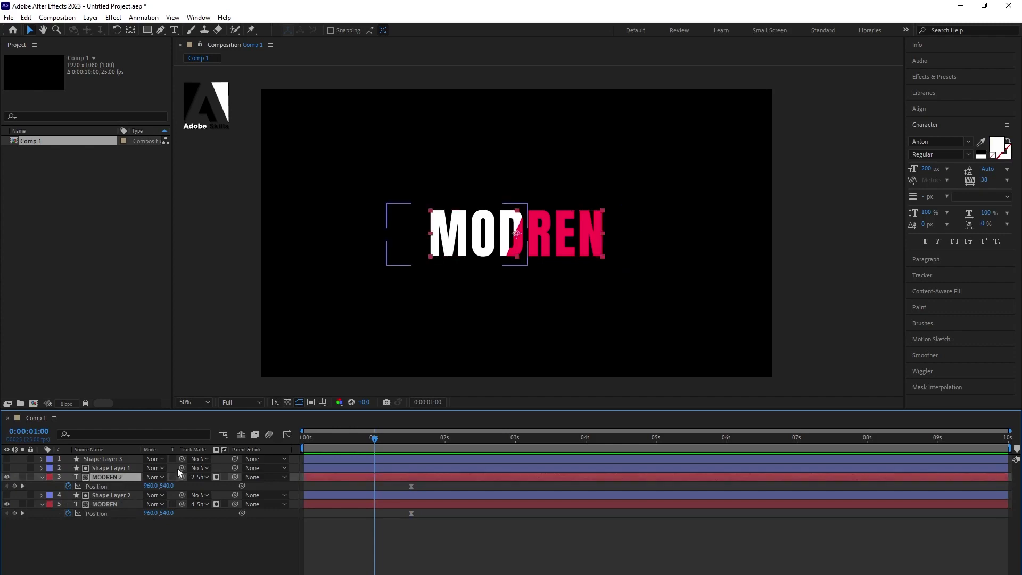
pyautogui.hotkey('shift', 'Left')
pyautogui.hotkey('shift', 'Left')
pyautogui.hotkey('shift', 'Left')
pyautogui.hotkey('shift', 'Left')
pyautogui.hotkey('shift', 'Left')
pyautogui.hotkey('shift', 'Left')
pyautogui.hotkey('shift', 'Right')
pyautogui.hotkey('shift', 'Right')
pyautogui.hotkey('shift', 'Right')
pyautogui.hotkey('shift', 'Right')
pyautogui.hotkey('shift', 'Right')
pyautogui.hotkey('shift', 'Right')
pyautogui.hotkey('shift', 'Right')
pyautogui.hotkey('shift', 'Right')
pyautogui.hotkey('shift', 'Right')
pyautogui.hotkey('shift', 'Right')
pyautogui.hotkey('shift', 'Right')
pyautogui.hotkey('shift', 'Right')
pyautogui.hotkey('shift', 'Right')
pyautogui.hotkey('shift', 'Right')
pyautogui.hotkey('shift', 'Right')
pyautogui.hotkey('shift', 'Right')
pyautogui.hotkey('shift', 'Right')
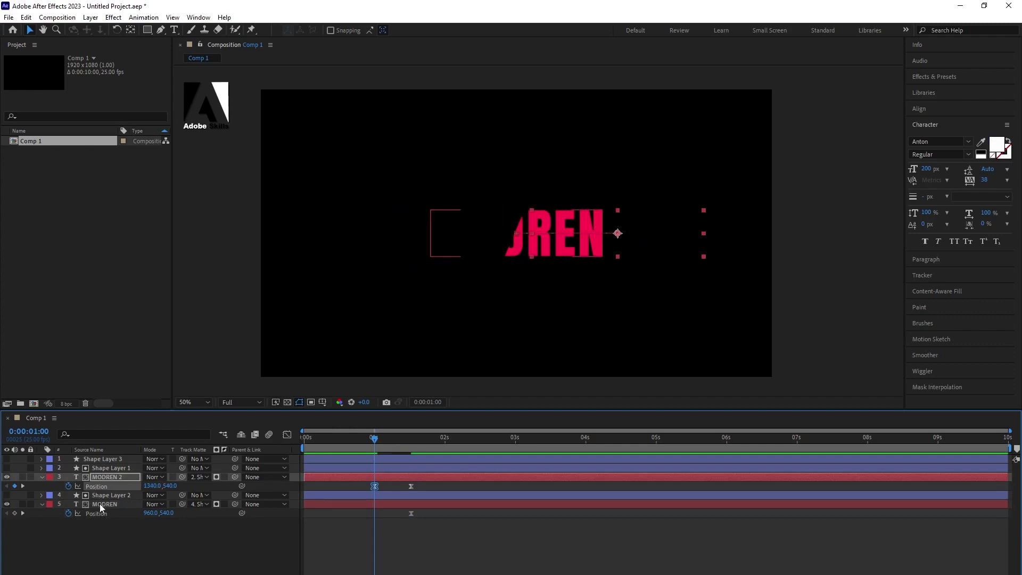
pyautogui.click(100, 503)
pyautogui.hotkey('shift', 'Left')
pyautogui.hotkey('shift', 'Left')
pyautogui.hotkey('shift', 'Left')
pyautogui.hotkey('shift', 'Left')
pyautogui.hotkey('shift', 'Left')
pyautogui.hotkey('shift', 'Left')
pyautogui.hotkey('shift', 'Left')
pyautogui.hotkey('shift', 'Left')
pyautogui.hotkey('shift', 'Left')
pyautogui.hotkey('shift', 'Left')
pyautogui.hotkey('shift', 'Left')
pyautogui.hotkey('shift', 'Left')
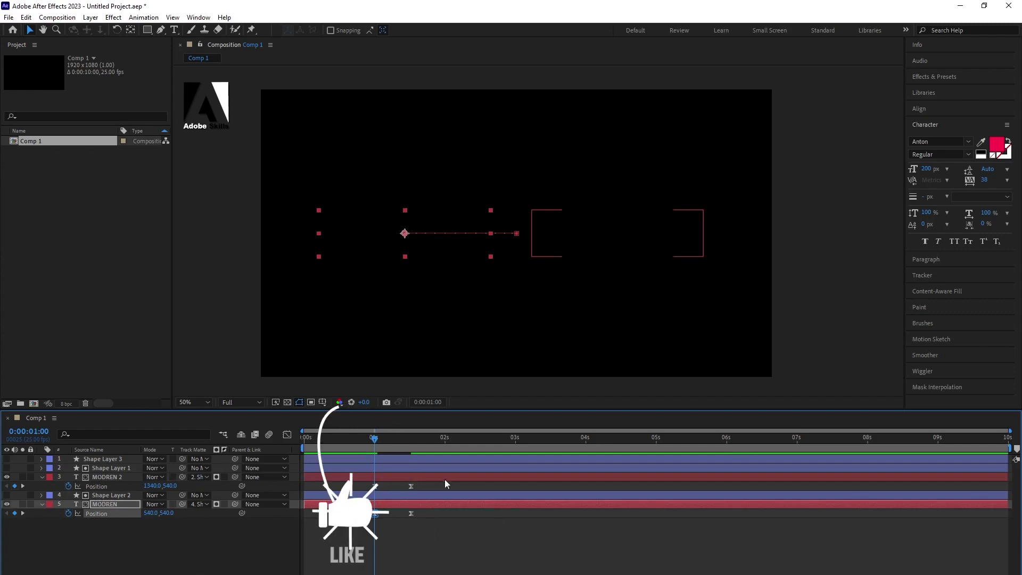
pyautogui.moveTo(369, 488); pyautogui.dragTo(430, 529)
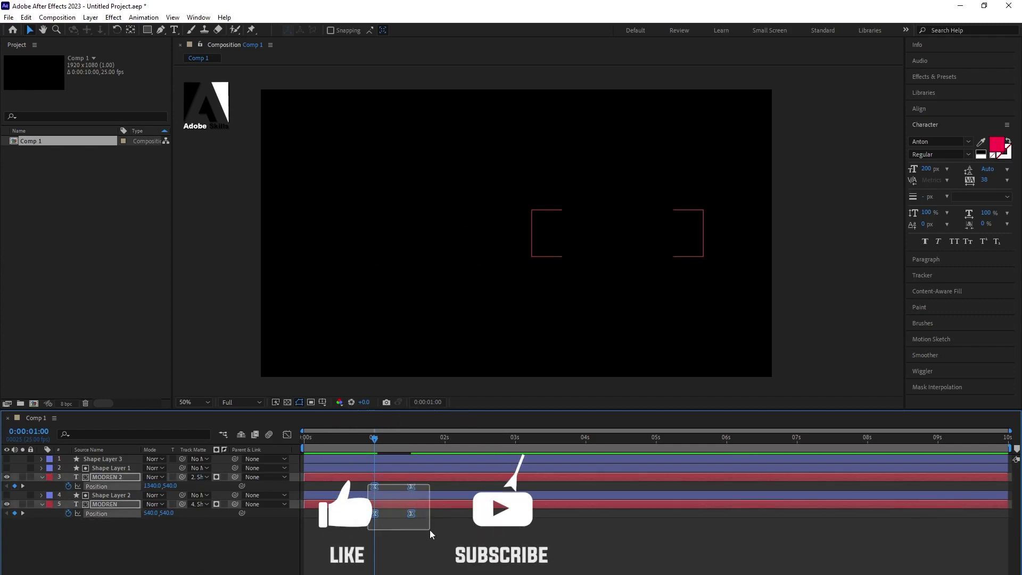
pyautogui.click(287, 434)
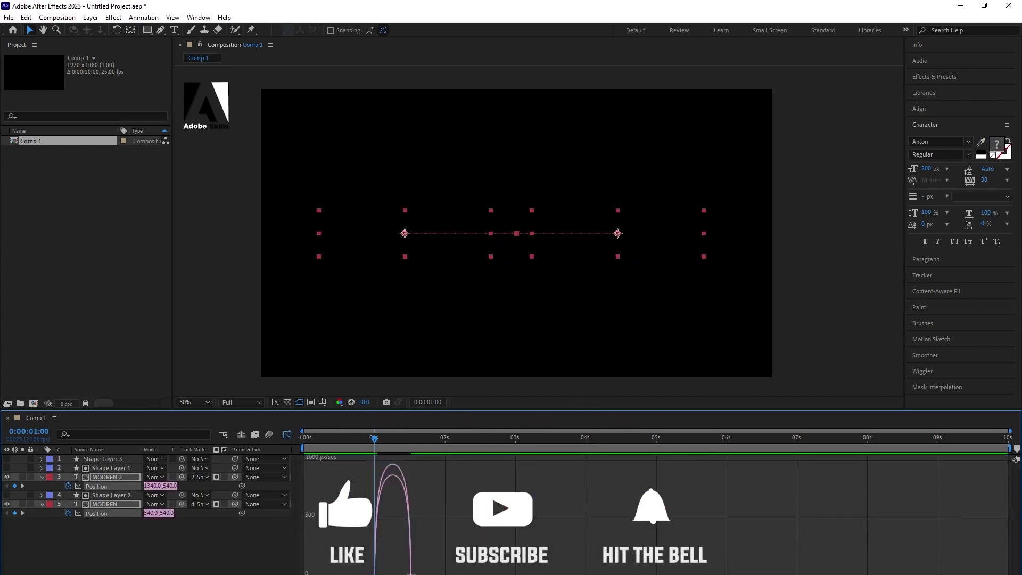
# Shape both slides' speed curves to peak early and taper off, then leave the graph
pyautogui.press(';')
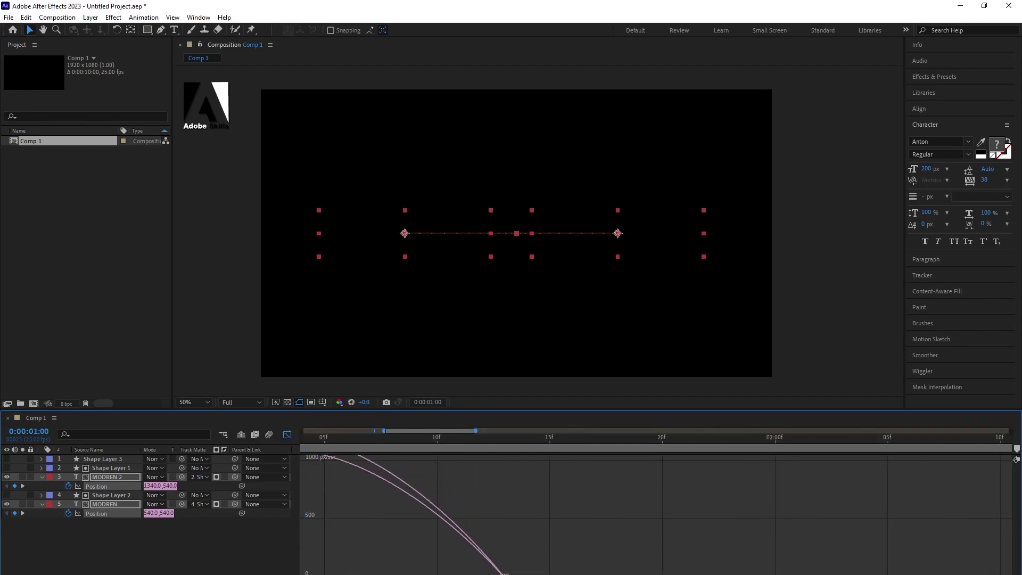
pyautogui.scroll(-2, 483, 518)
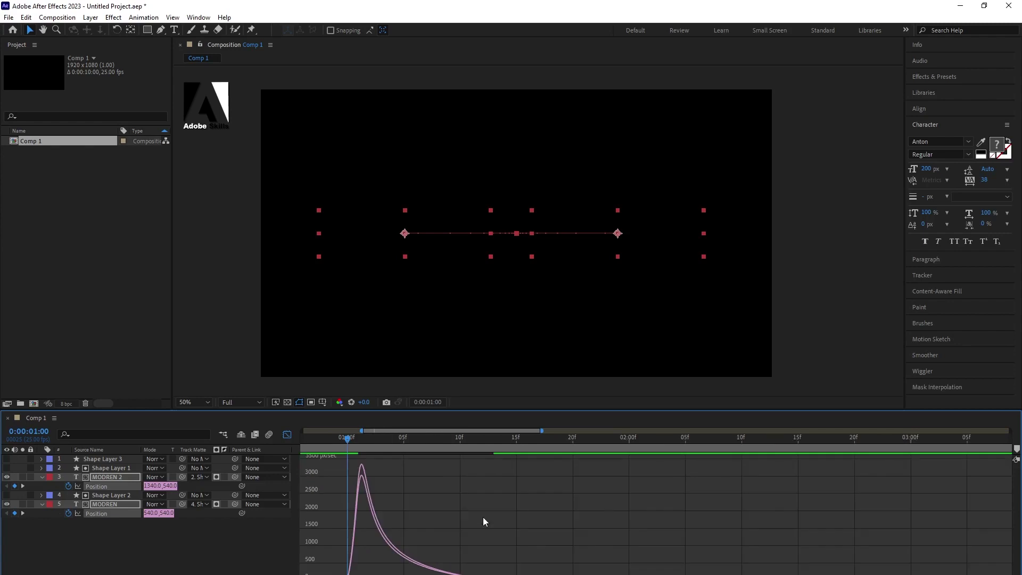
pyautogui.click(286, 434)
pyautogui.hscroll(-4, 654, 495)
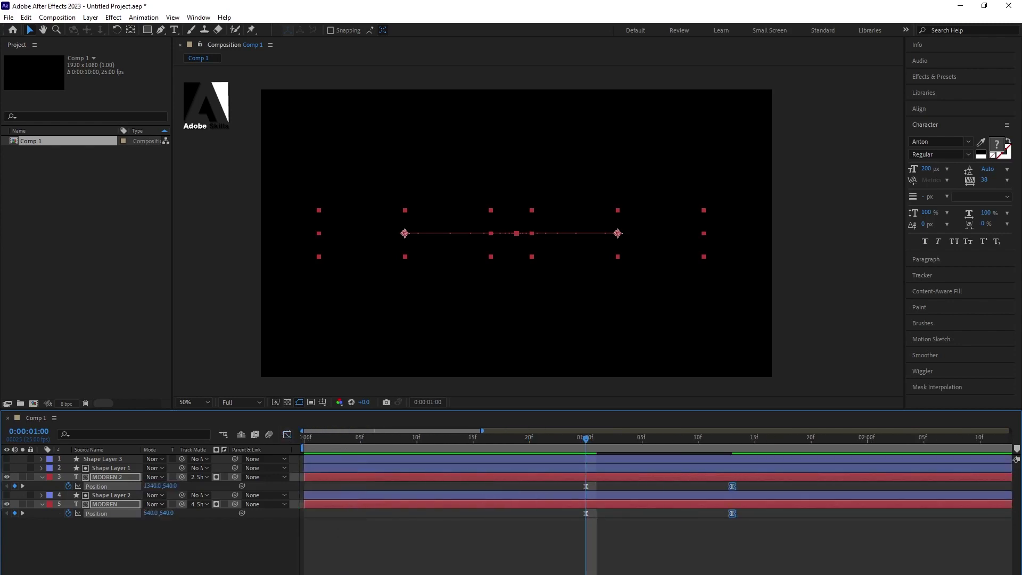
pyautogui.hotkey('ctrl', 'a')
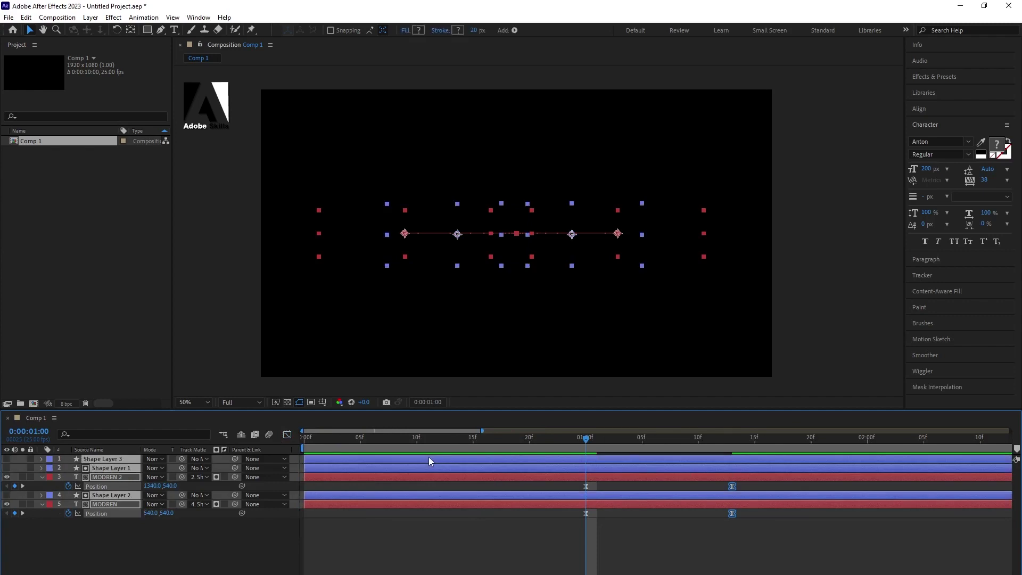
# Drag both MODREN position keyframe pairs so the slides begin at frame 17
pyautogui.click(104, 458)
pyautogui.press('u')
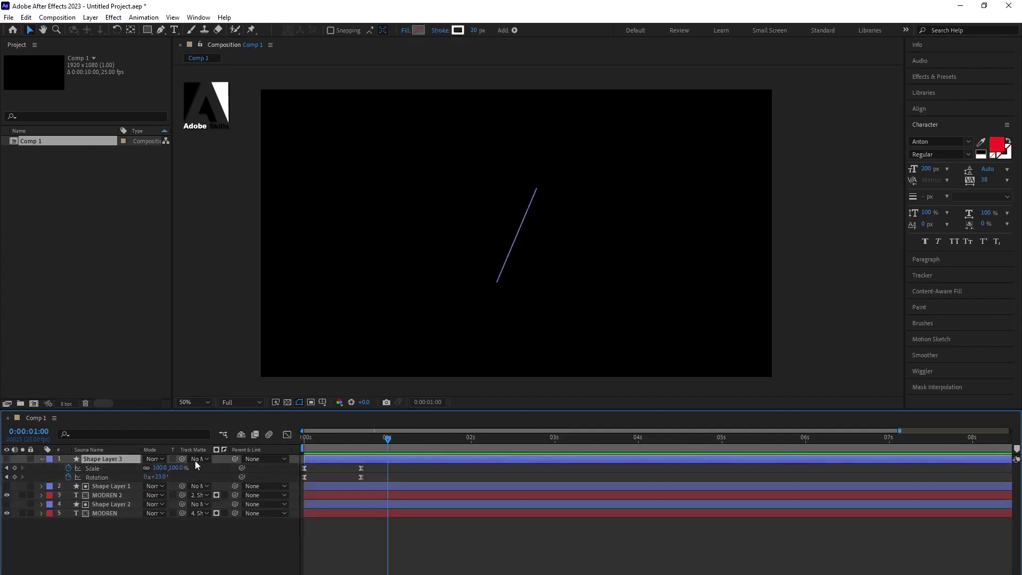
pyautogui.click(374, 491)
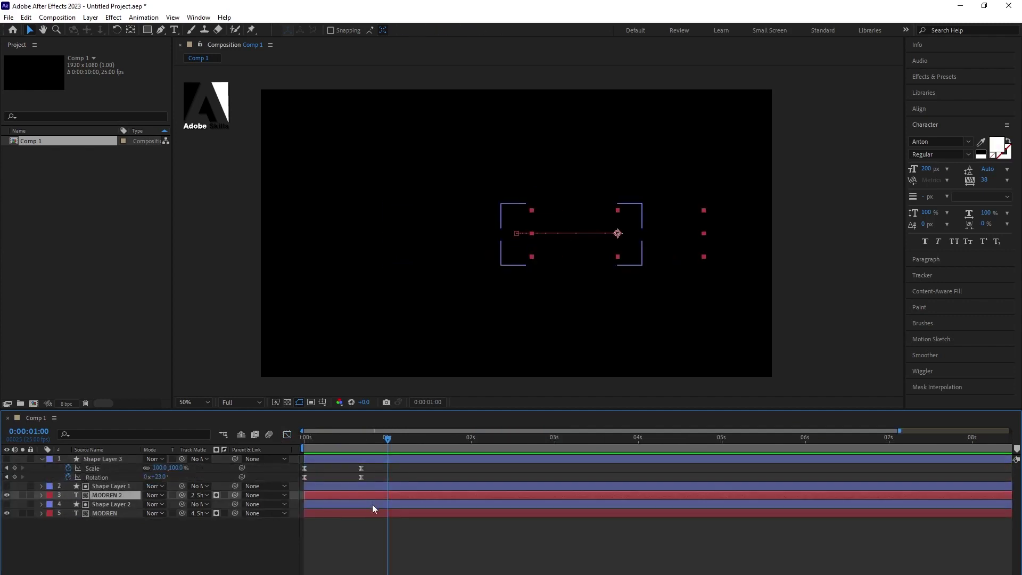
pyautogui.keyDown('ctrl'); pyautogui.click(372, 514); pyautogui.keyUp('ctrl')
pyautogui.press('u')
pyautogui.click(366, 542)
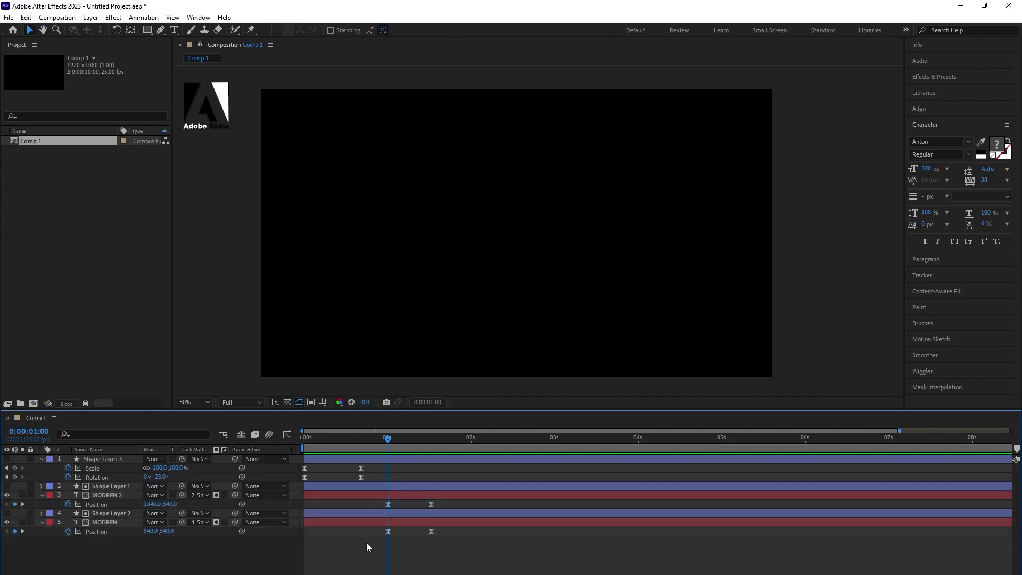
pyautogui.moveTo(385, 442); pyautogui.dragTo(362, 443)
pyautogui.moveTo(379, 501)
pyautogui.mouseDown()
pyautogui.moveTo(415, 526)
pyautogui.moveTo(416, 542)
pyautogui.moveTo(366, 533)
pyautogui.mouseUp()
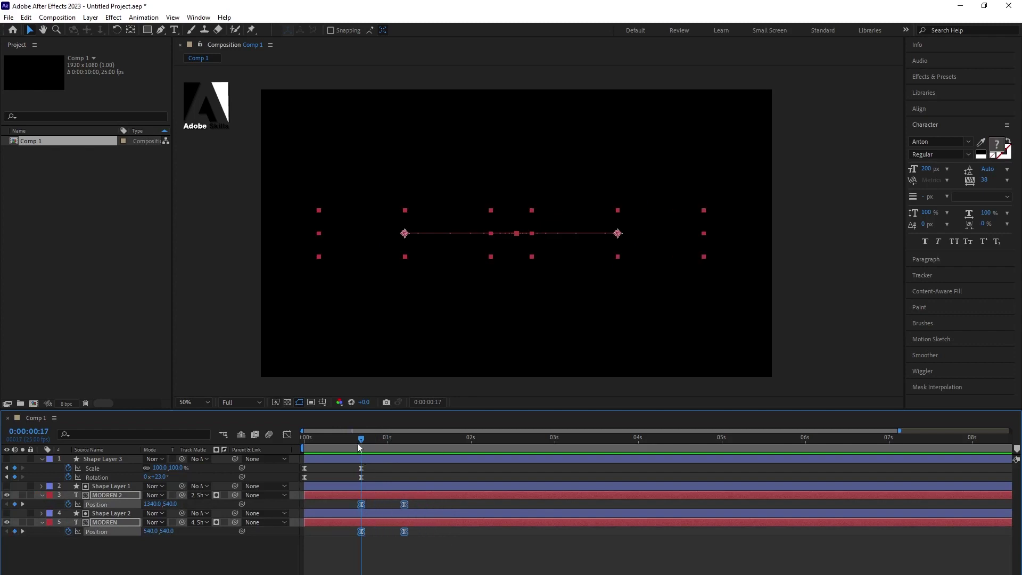
pyautogui.moveTo(353, 436); pyautogui.dragTo(270, 466)
pyautogui.click(338, 562)
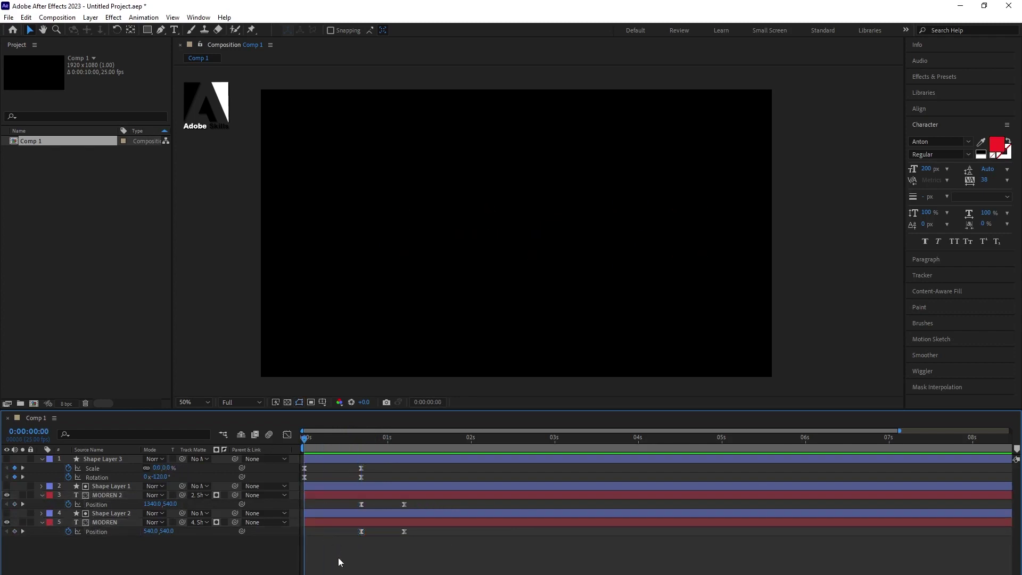
# Turn Shape Layer 3's visibility back on and preview the full animation
pyautogui.press('space')
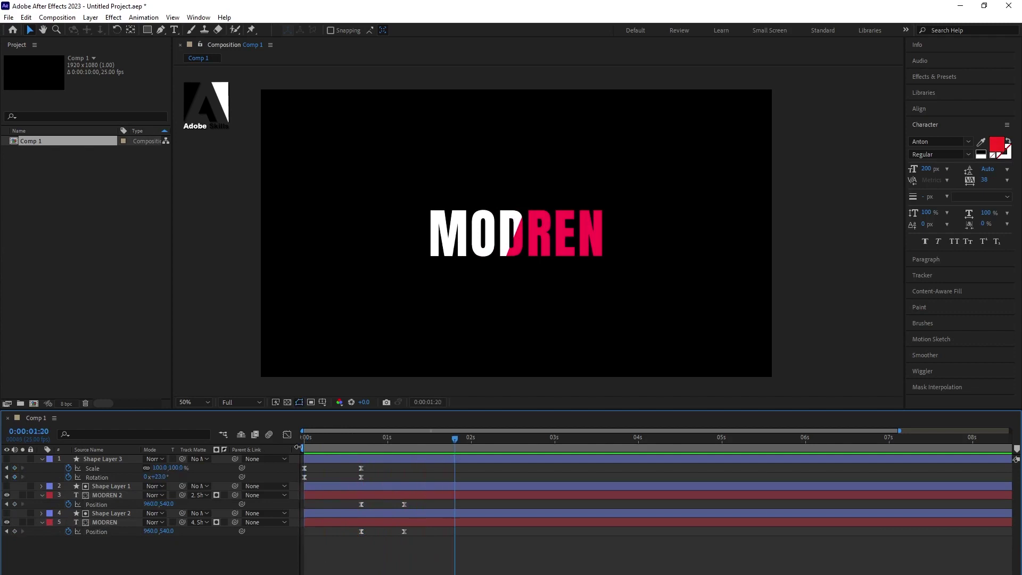
pyautogui.click(305, 437)
pyautogui.click(304, 437)
pyautogui.click(7, 459)
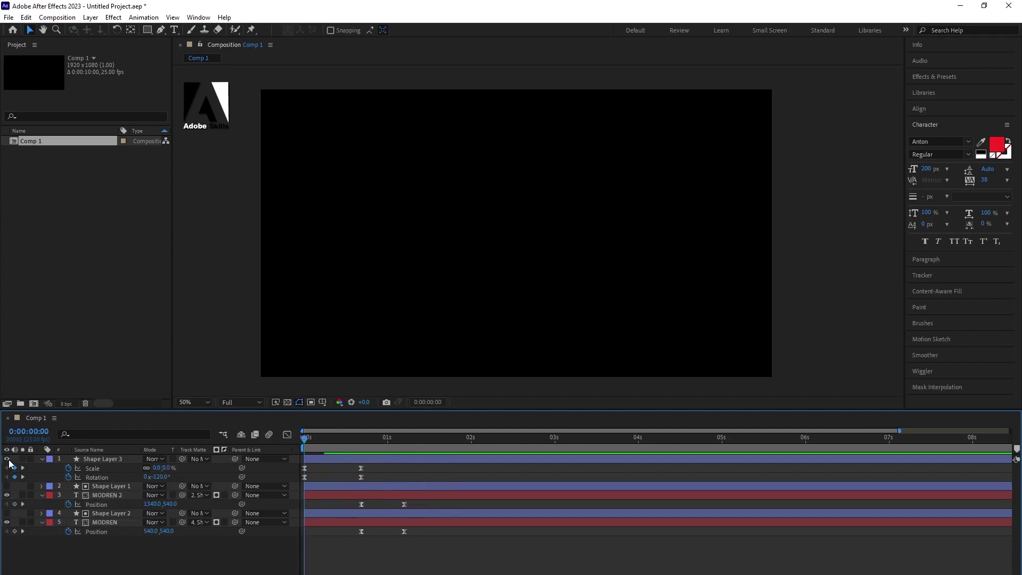
pyautogui.press('space')
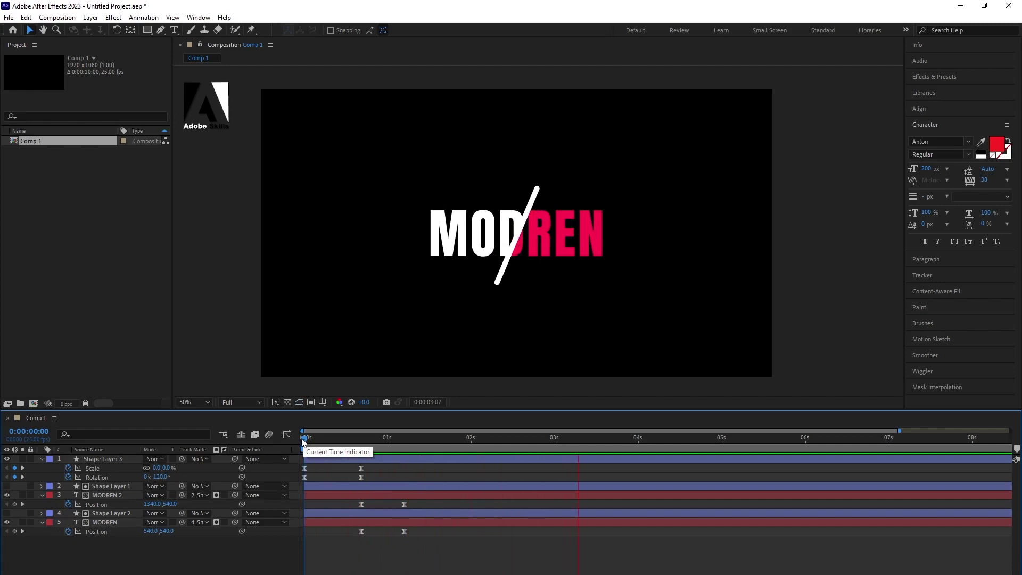
pyautogui.press('space')
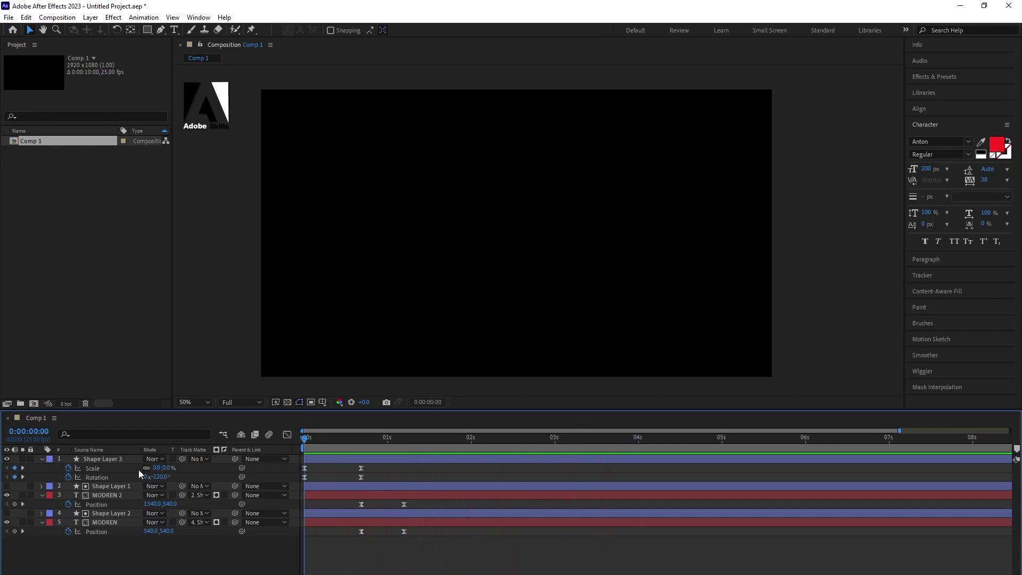
pyautogui.click(110, 461)
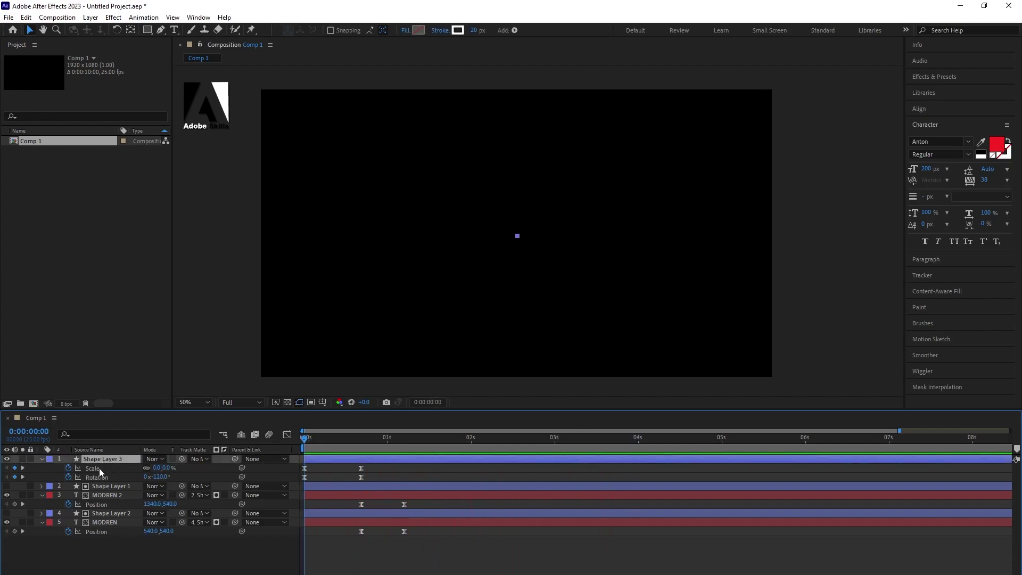
pyautogui.click(101, 468)
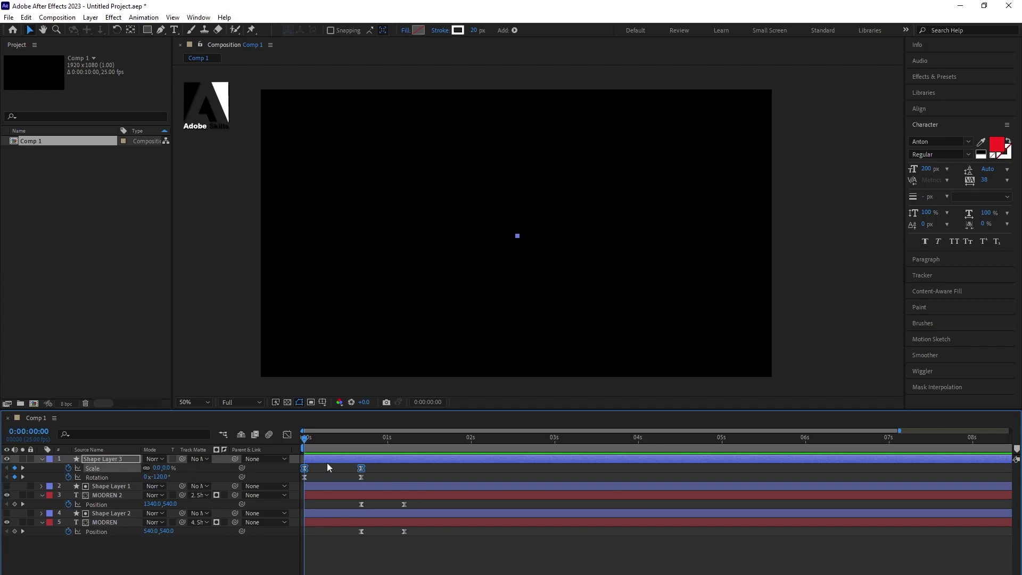
# Add an 82% scale keyframe for the white line at 1:12, keeping 100% at frame 17
pyautogui.click(361, 441)
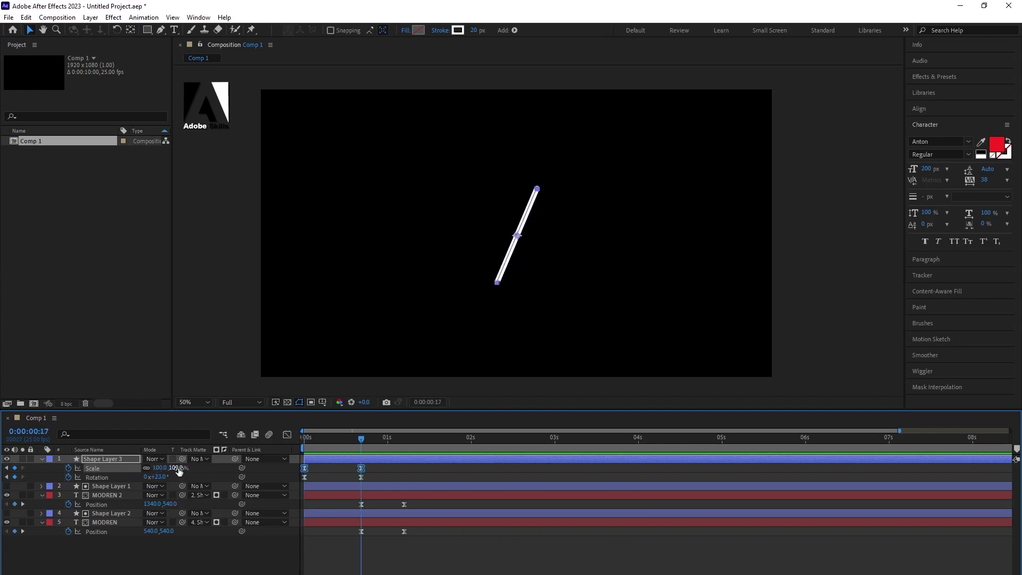
pyautogui.moveTo(176, 473); pyautogui.dragTo(173, 468)
pyautogui.moveTo(402, 437); pyautogui.dragTo(427, 438)
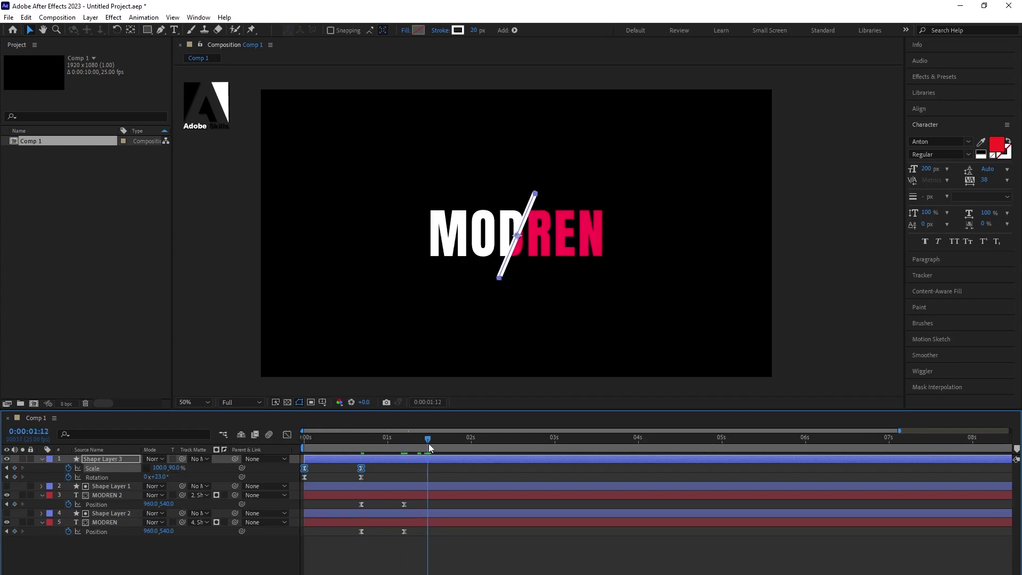
pyautogui.moveTo(176, 468); pyautogui.dragTo(173, 468)
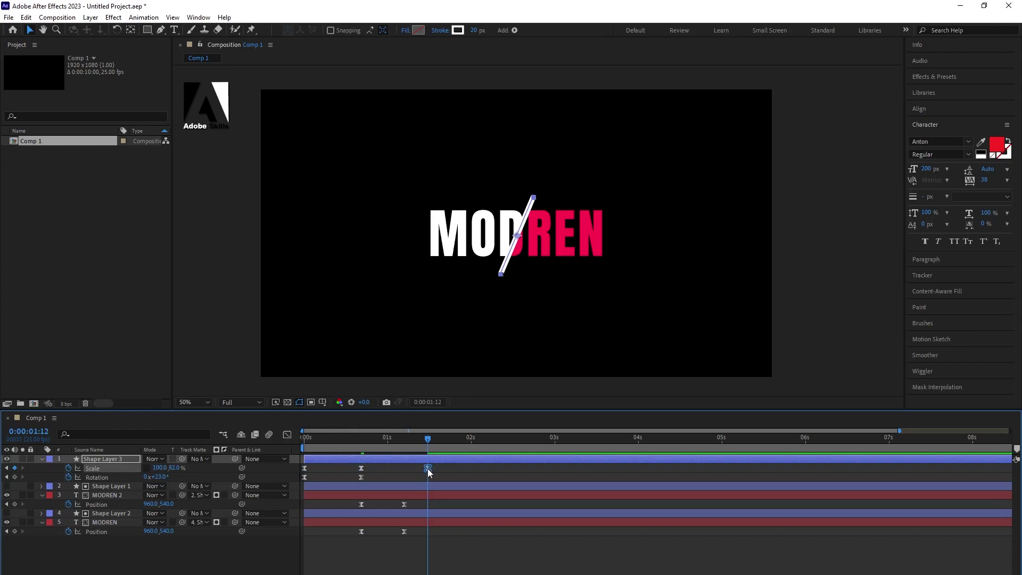
pyautogui.click(361, 440)
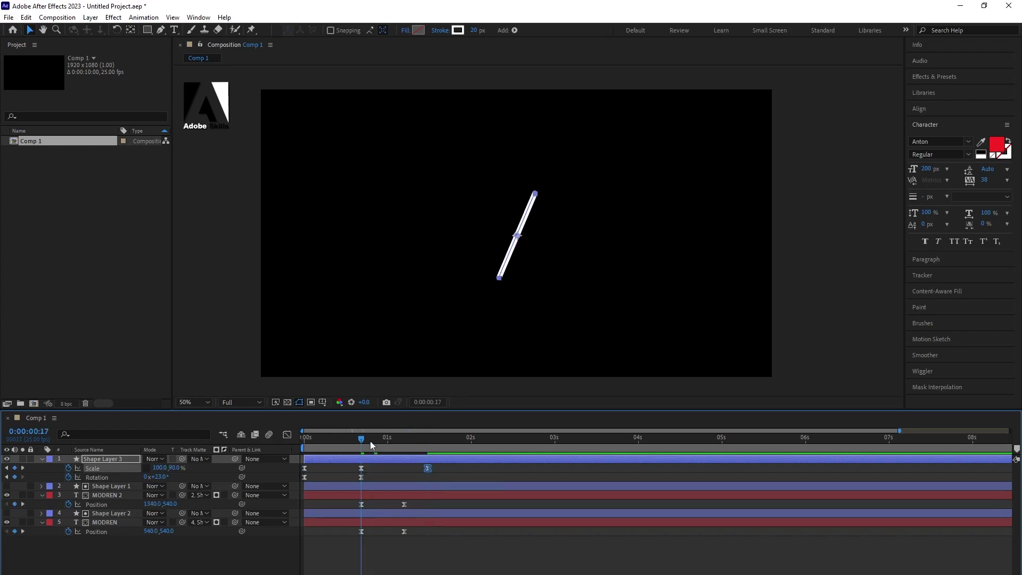
pyautogui.hotkey('ctrl', 'v')
# Move the 82% scale keyframe earlier to about 1 second and check its value graph
pyautogui.click(428, 469)
pyautogui.press('space')
pyautogui.press('space')
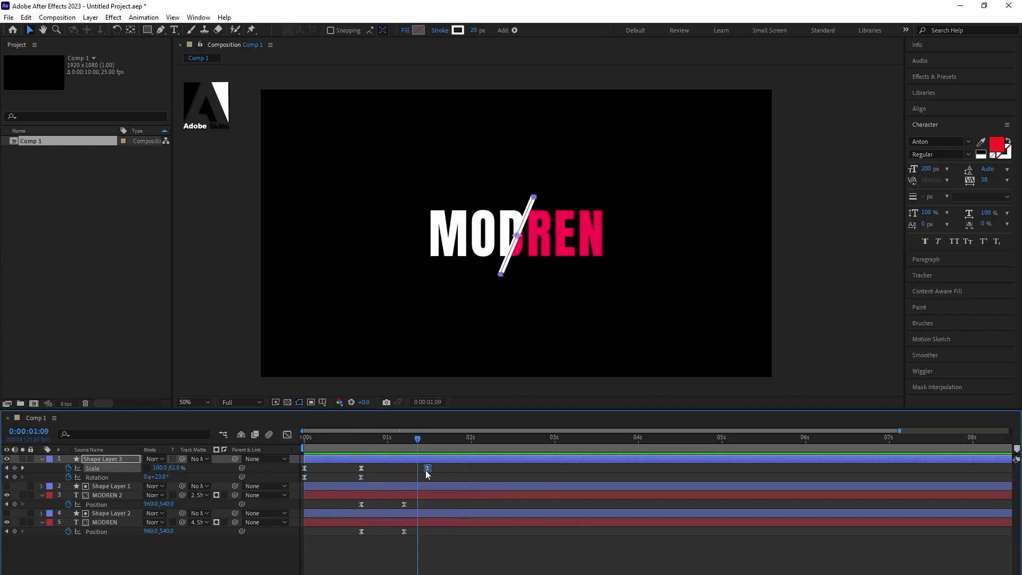
pyautogui.moveTo(424, 471); pyautogui.dragTo(386, 471)
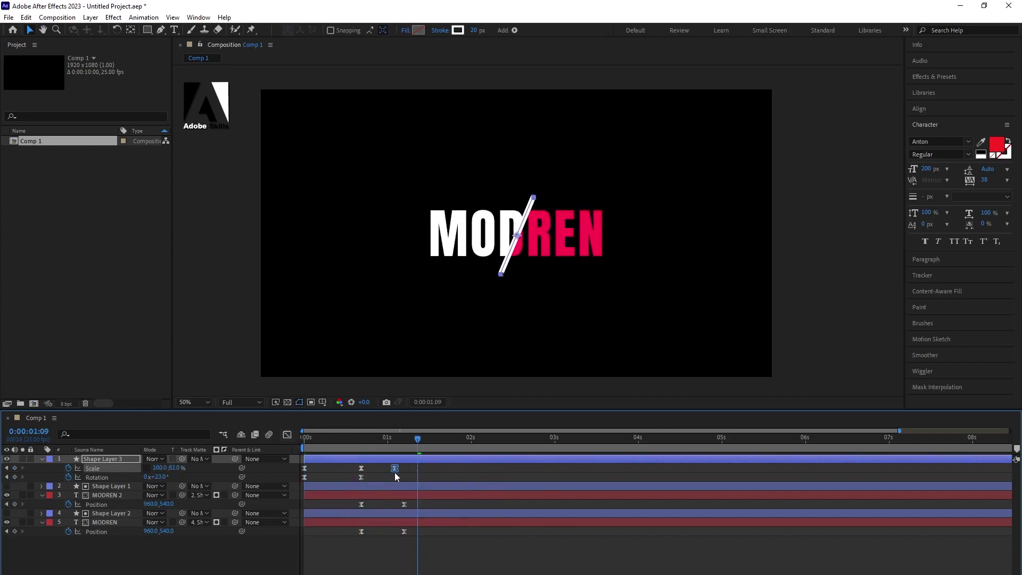
pyautogui.click(287, 435)
pyautogui.click(287, 434)
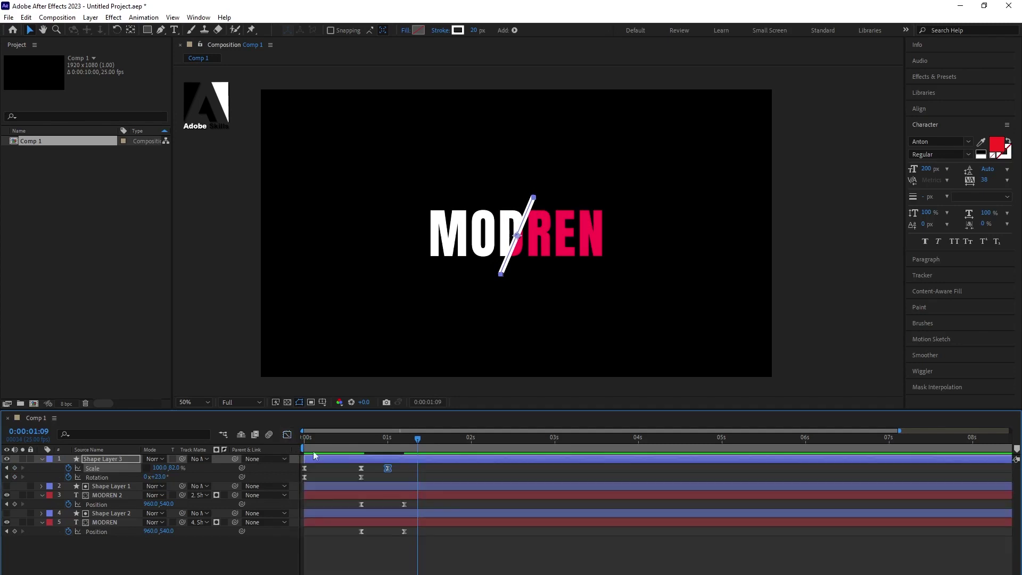
pyautogui.press('space')
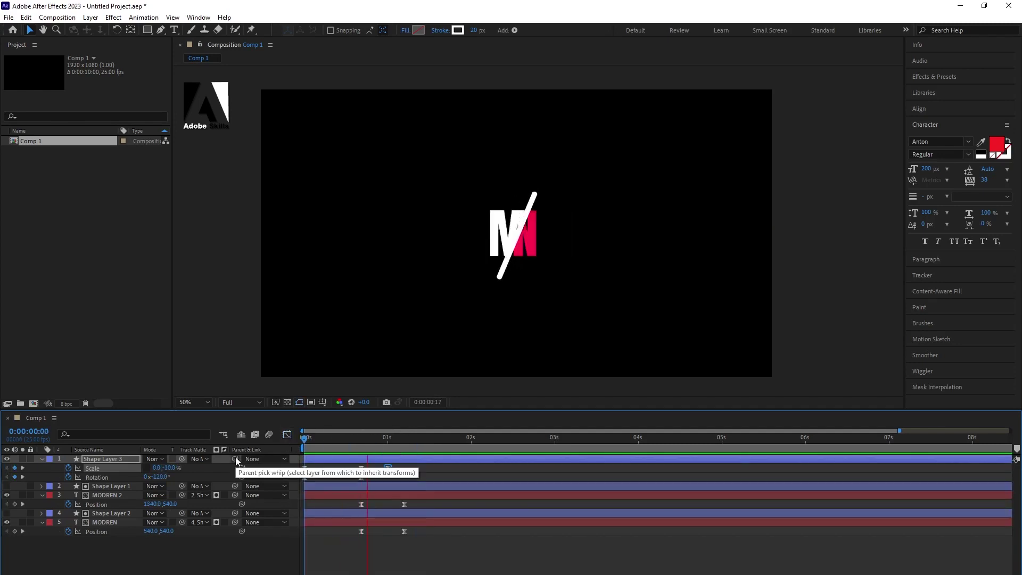